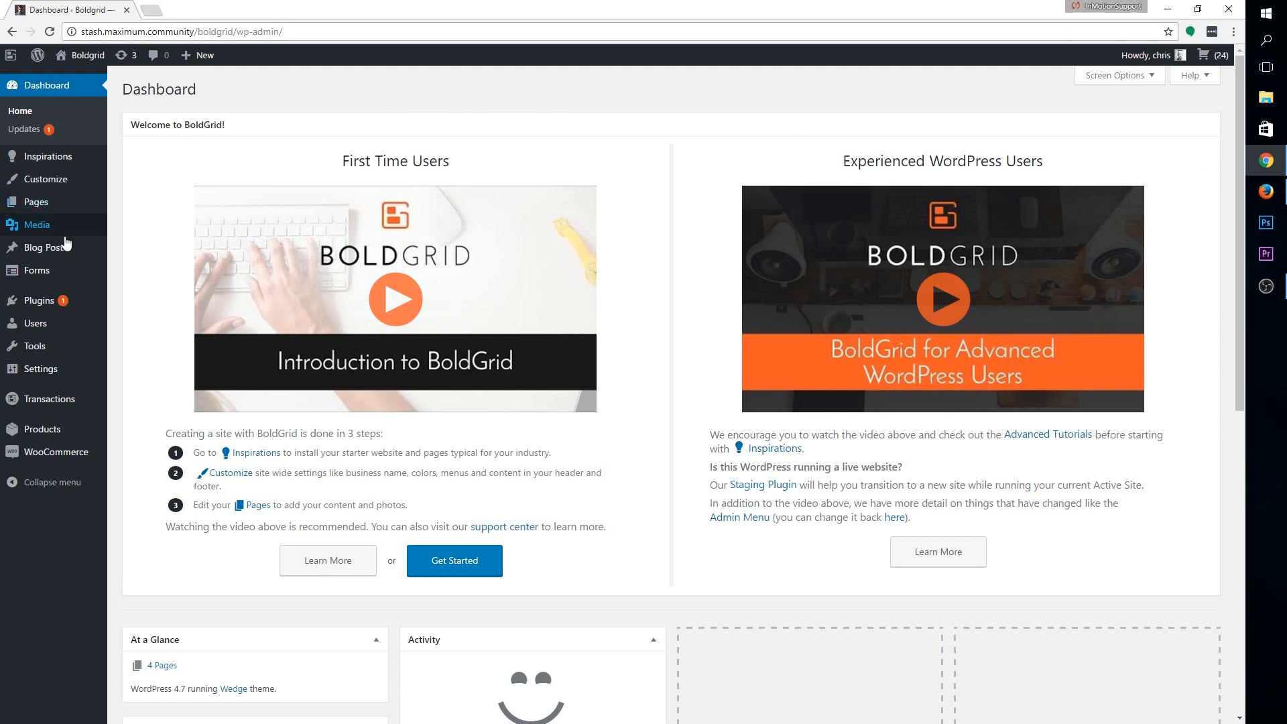
Open the Ninja Forms list from the Dashboard sidebar
left_click(60, 275)
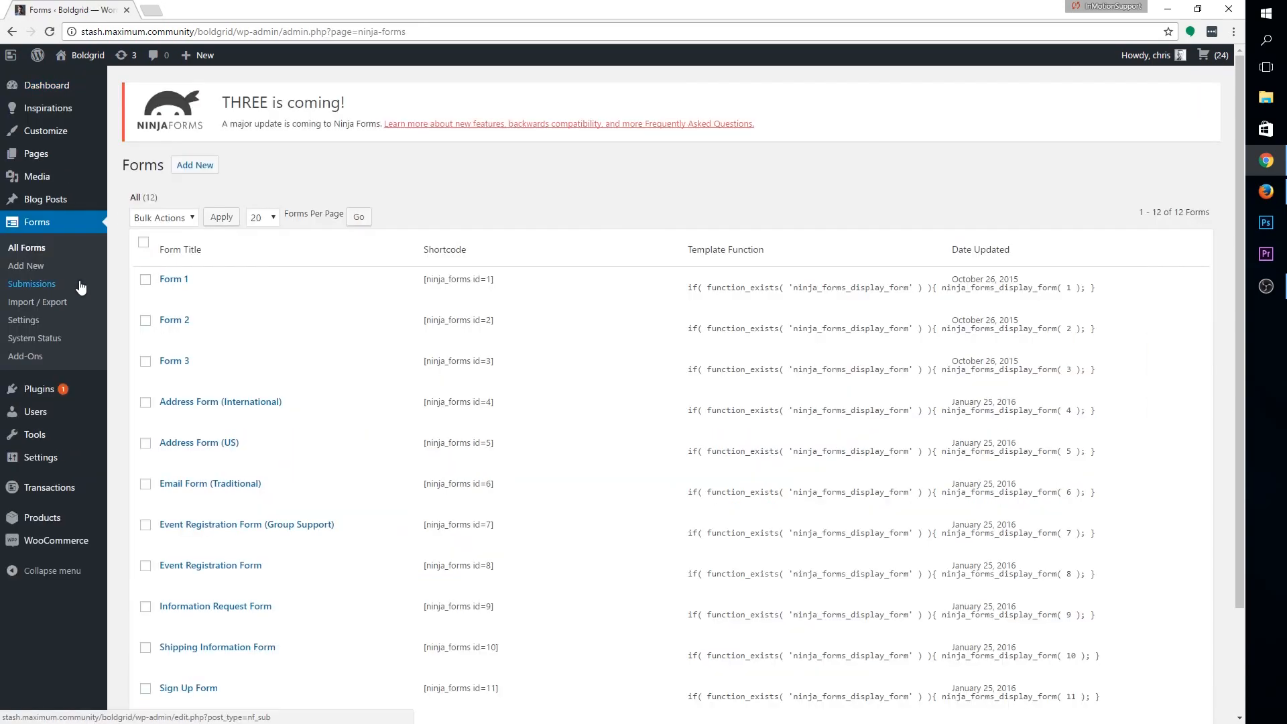
Copy Form 1's shortcode [ninja_forms id=1], then go to the Pages list
mouse_move(231, 298)
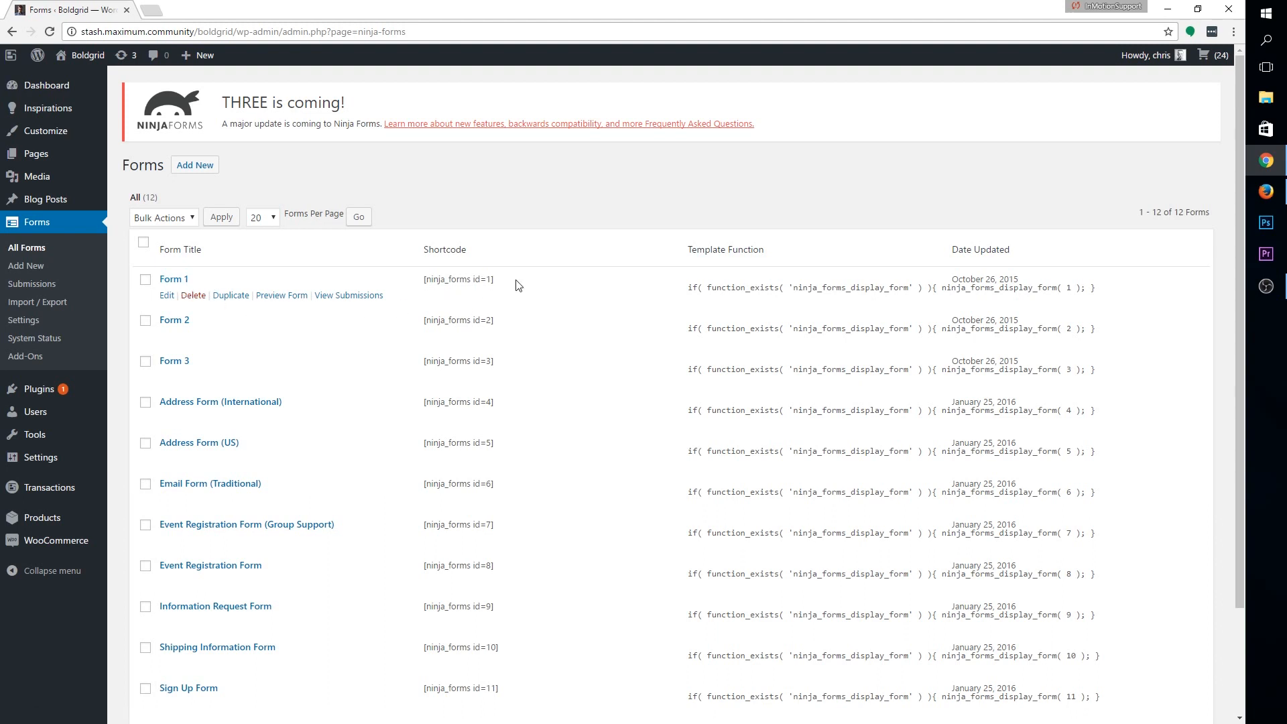
triple_click(436, 278)
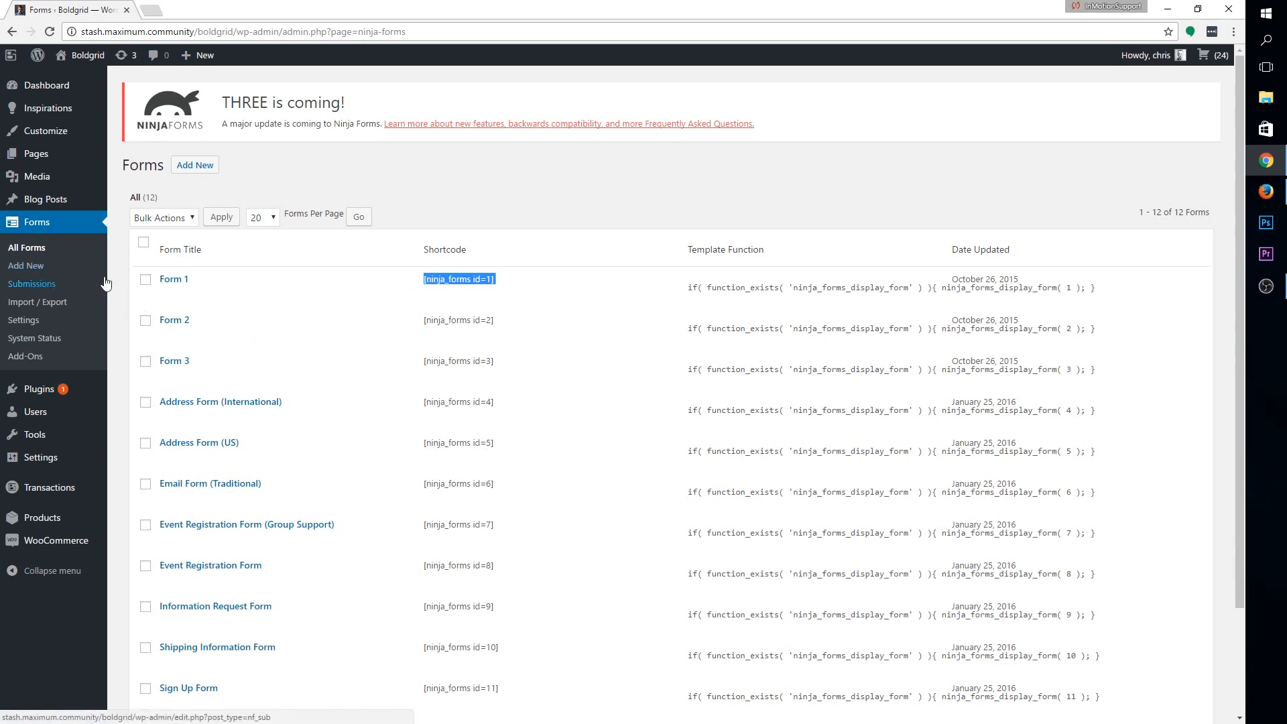
left_click(75, 154)
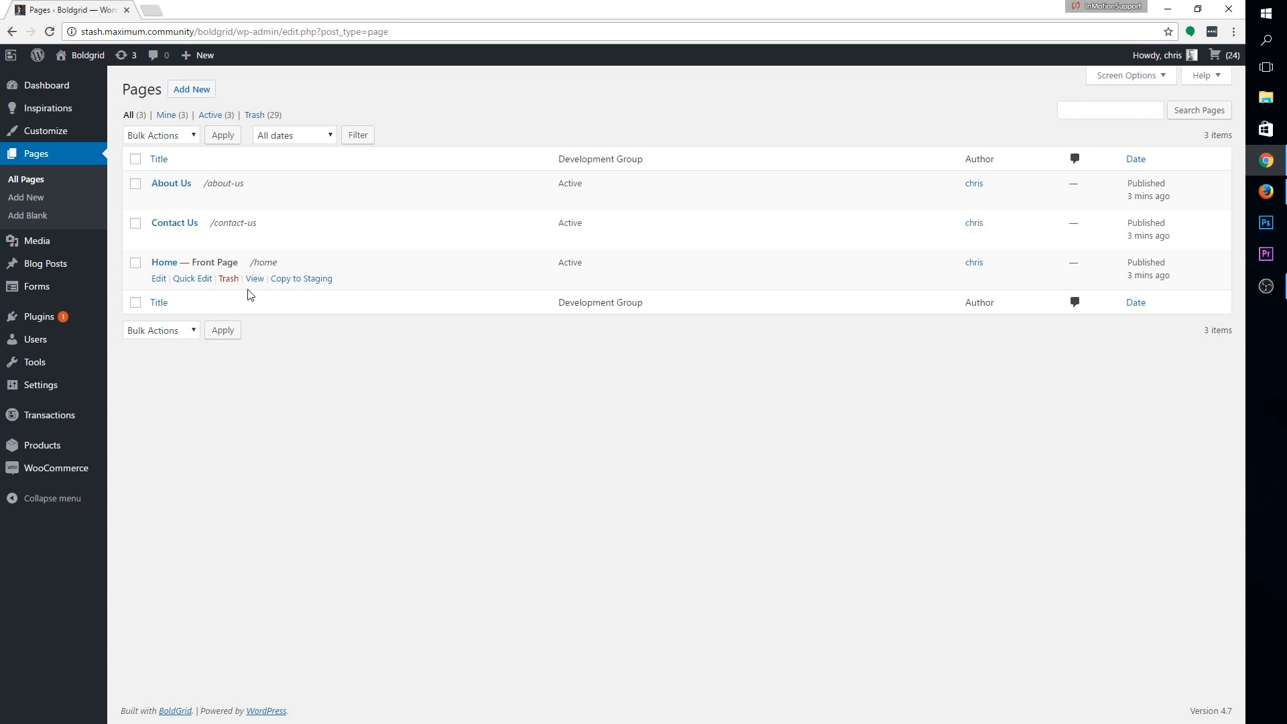
Create a blank page titled 'Suggestions' and move into its content area
left_click(41, 219)
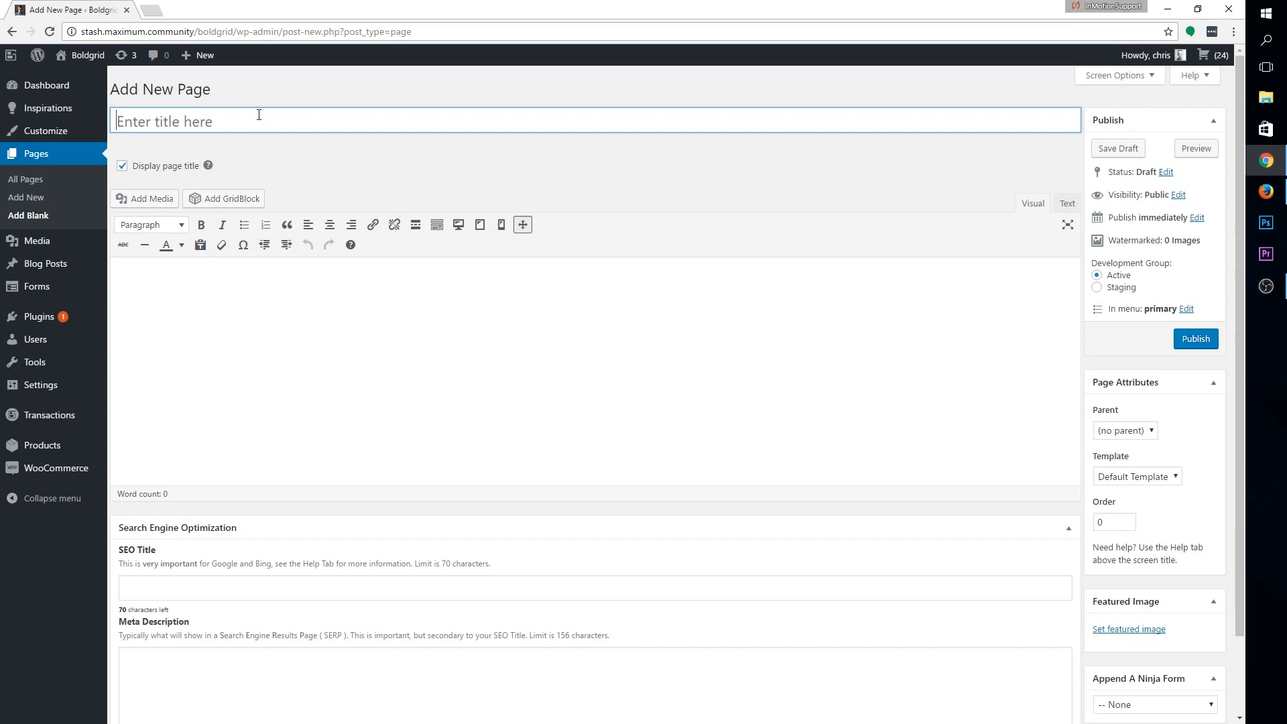
type("Suggestions")
key("Tab")
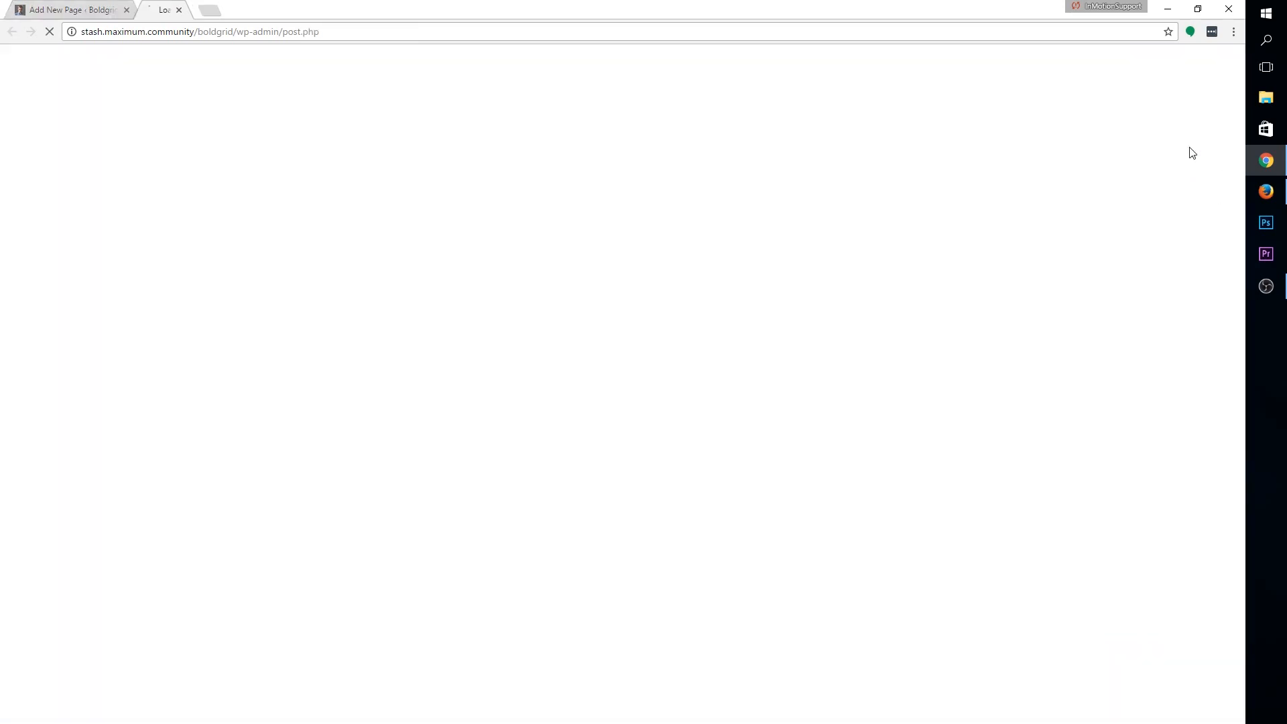
Preview the Suggestions page with its form in a new tab, then close the preview
left_click(1192, 148)
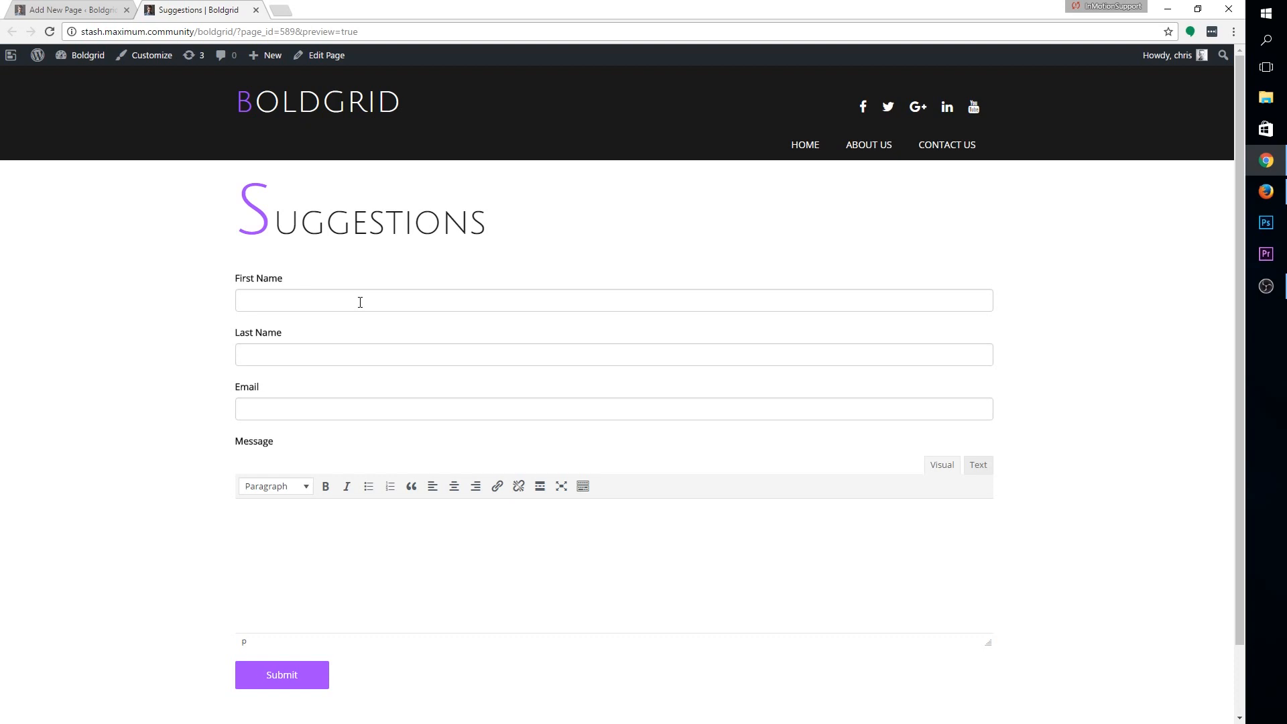
left_click(255, 11)
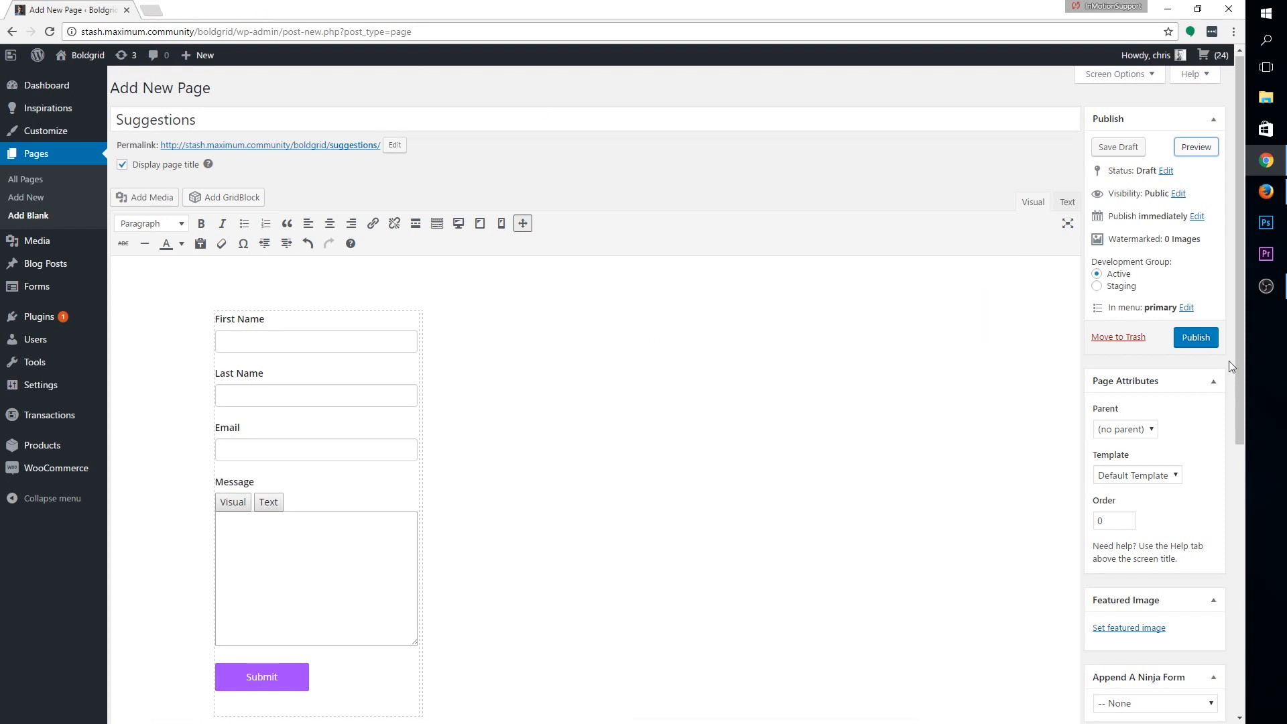
Publish the Suggestions page
left_click(1195, 337)
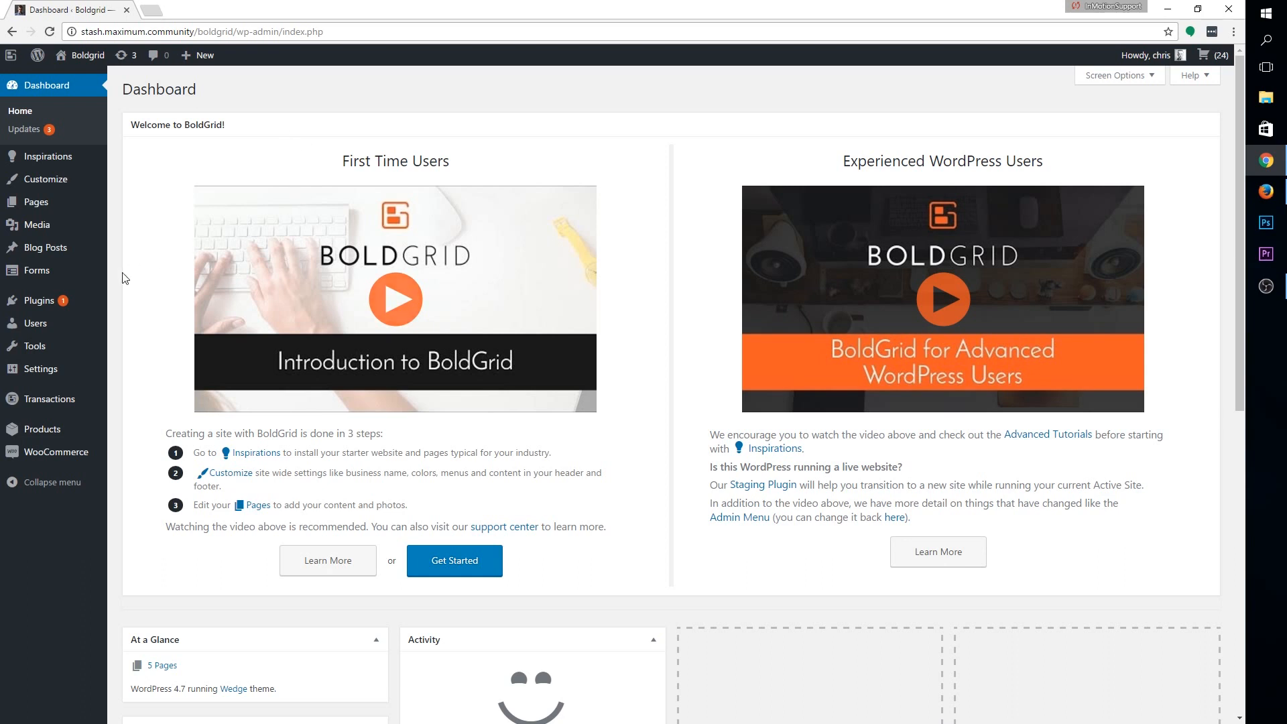
Search the Add Plugins page for 'WP Mail SMTP'
mouse_move(74, 303)
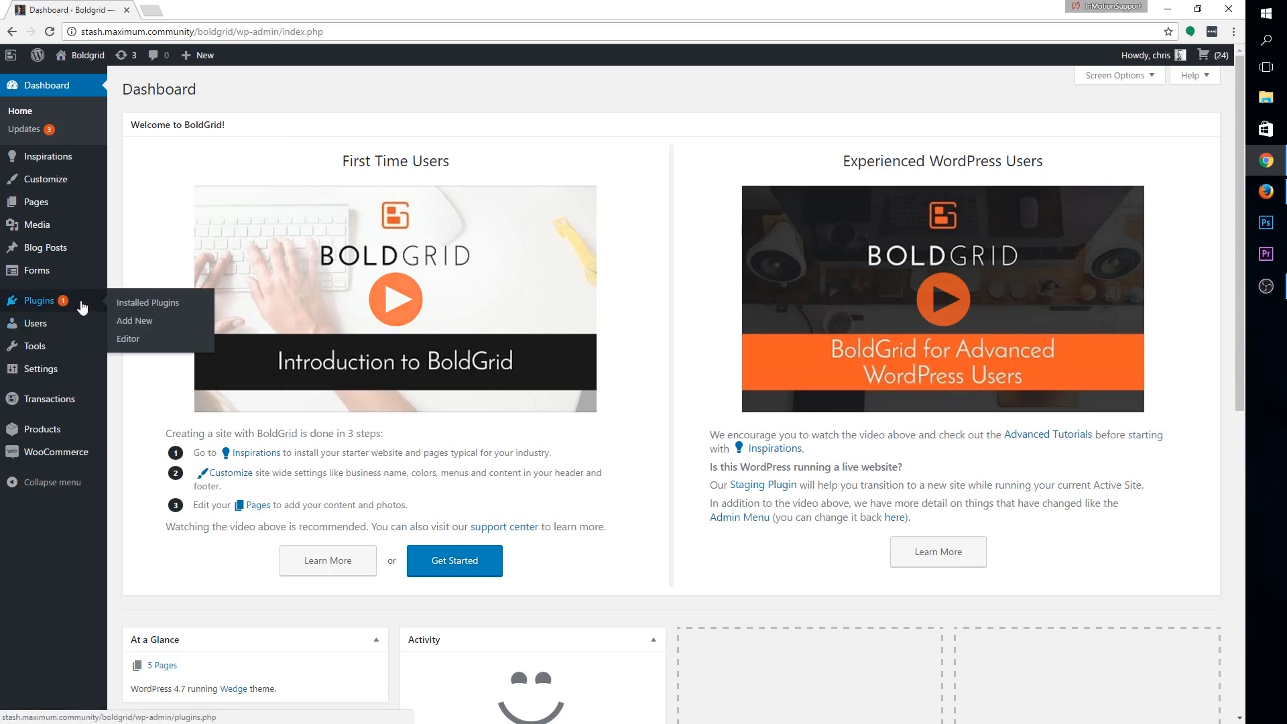
left_click(82, 307)
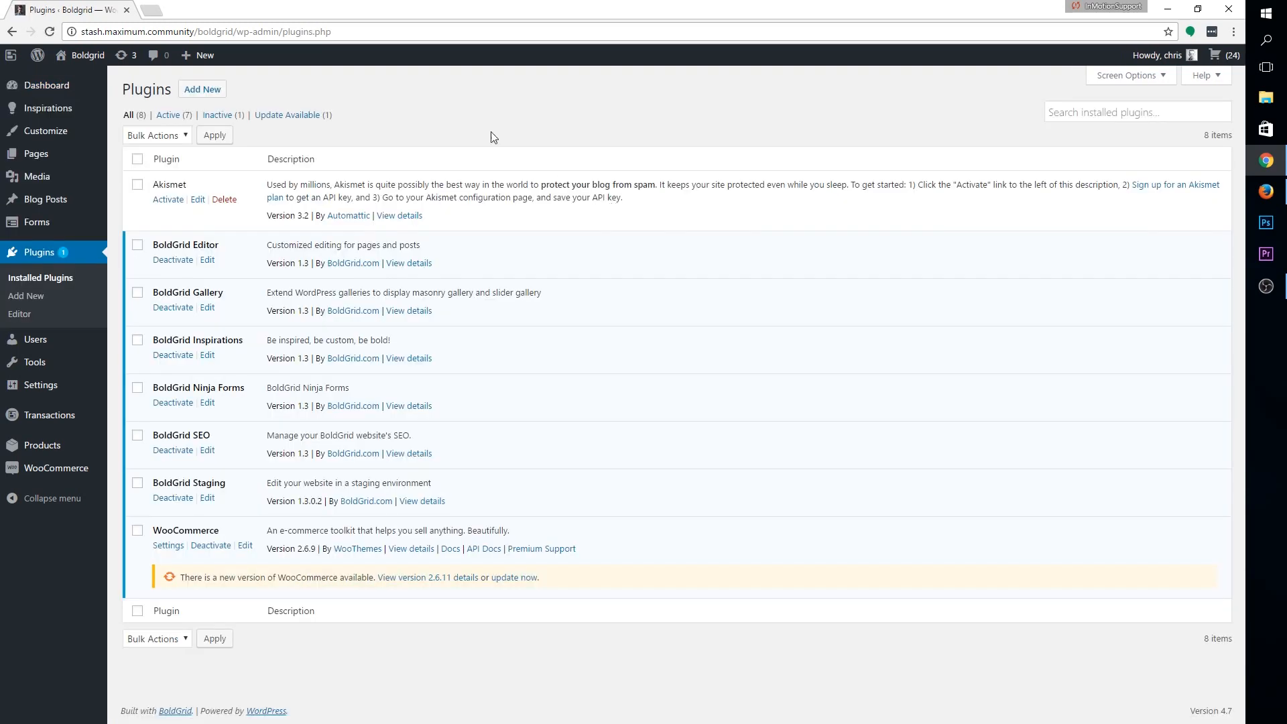
left_click(216, 92)
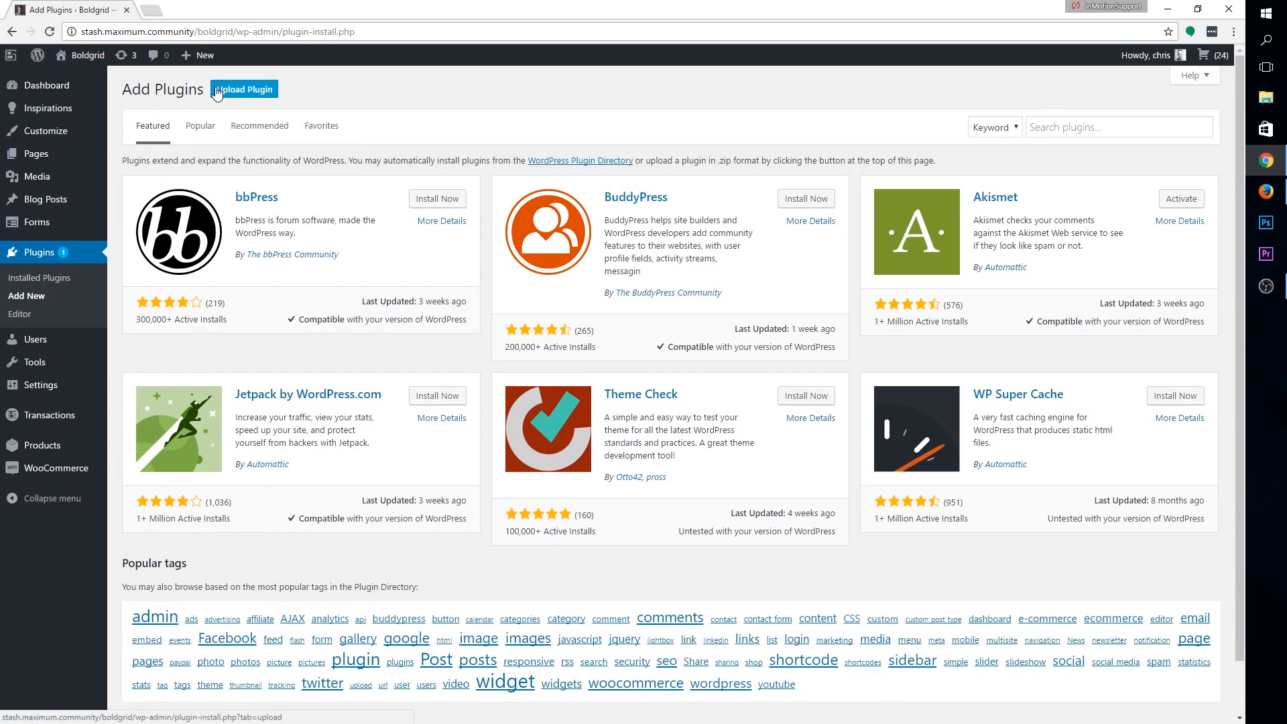
left_click(1075, 126)
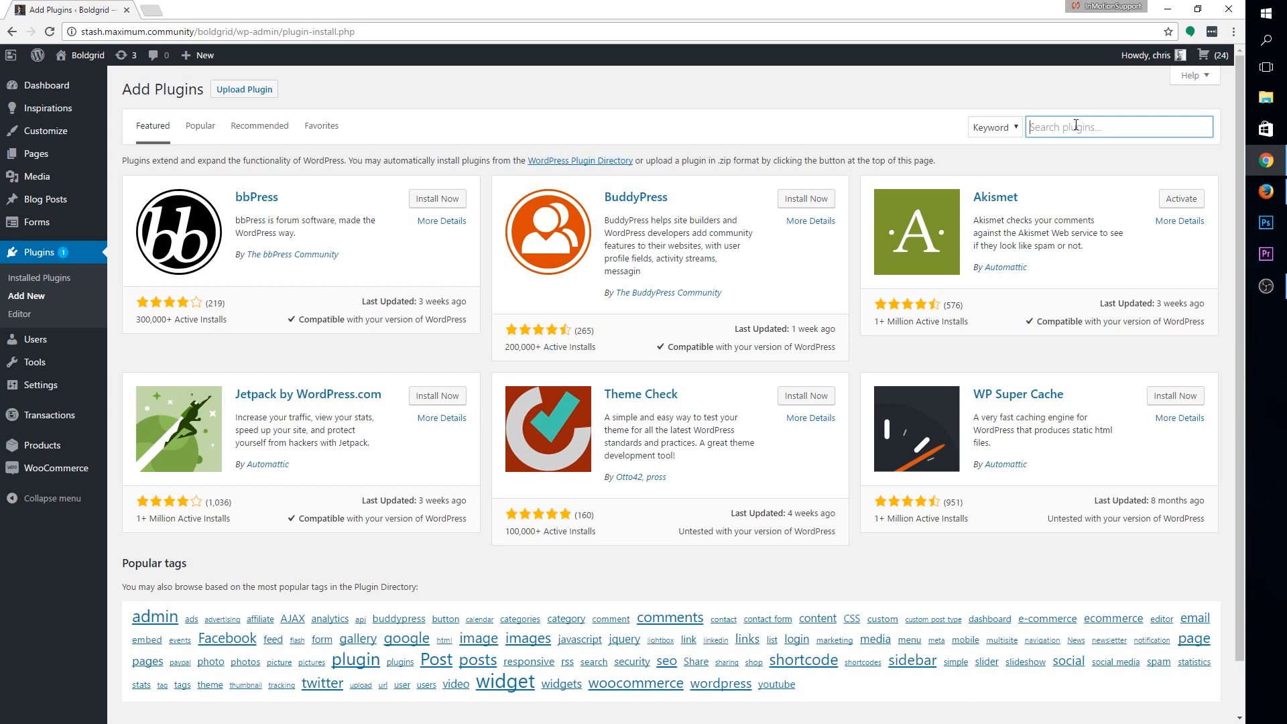
type("WP")
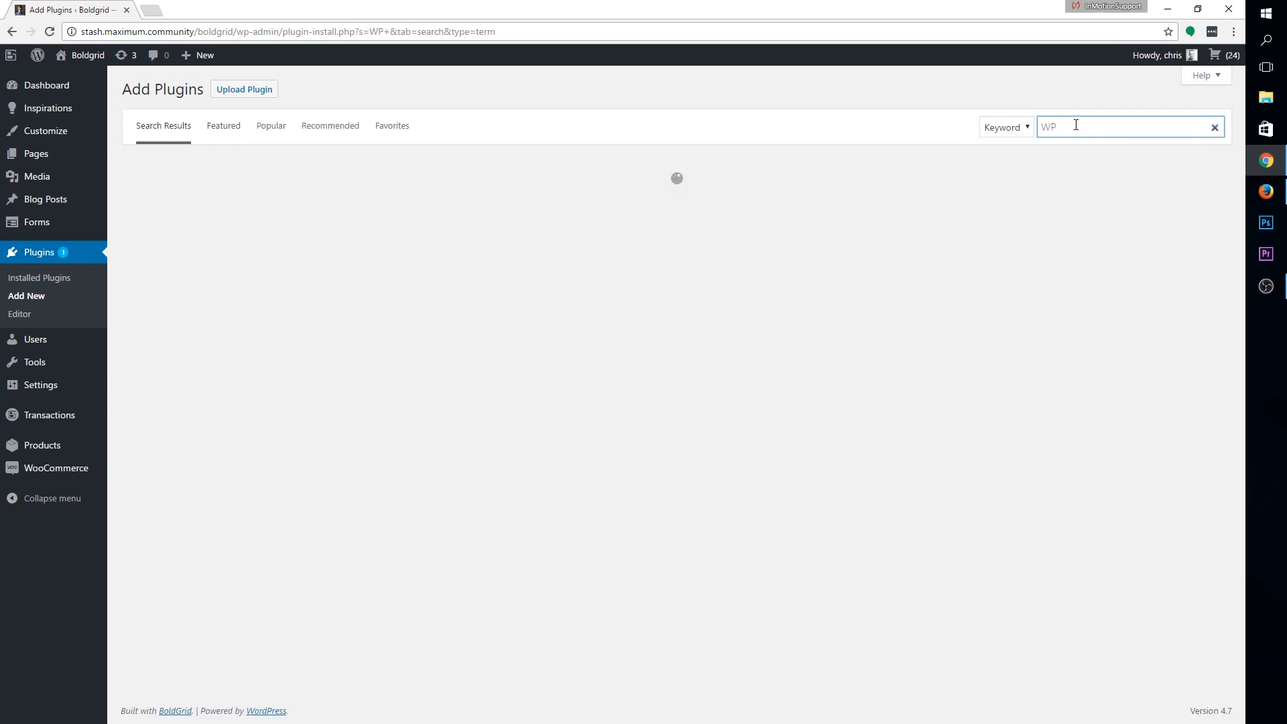
type(" Mail SMTP")
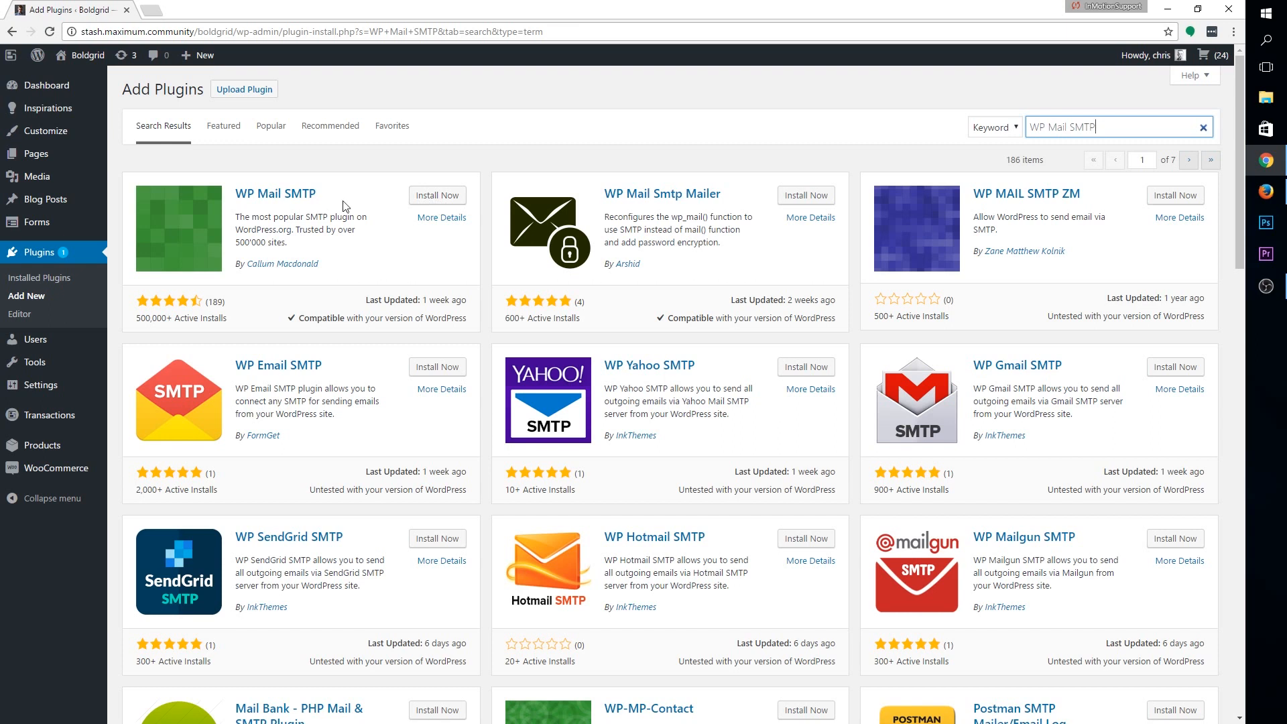
Install and activate the WP Mail SMTP plugin
left_click(459, 196)
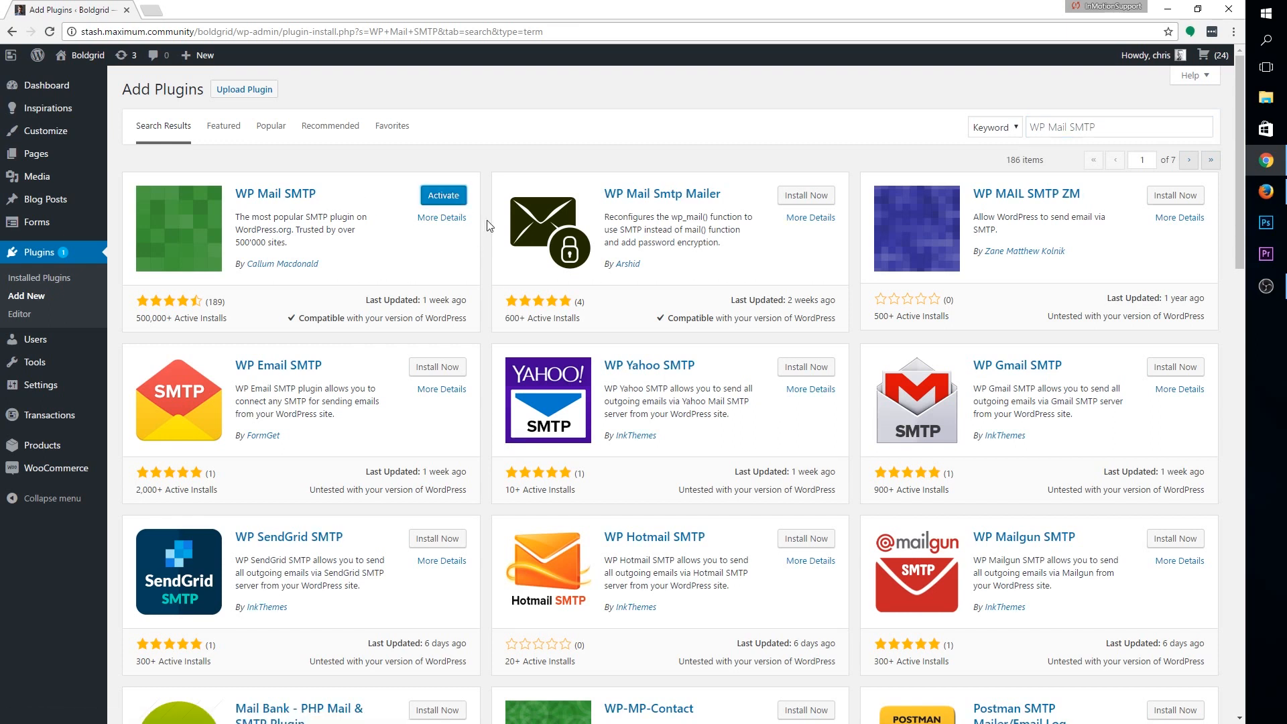
left_click(452, 197)
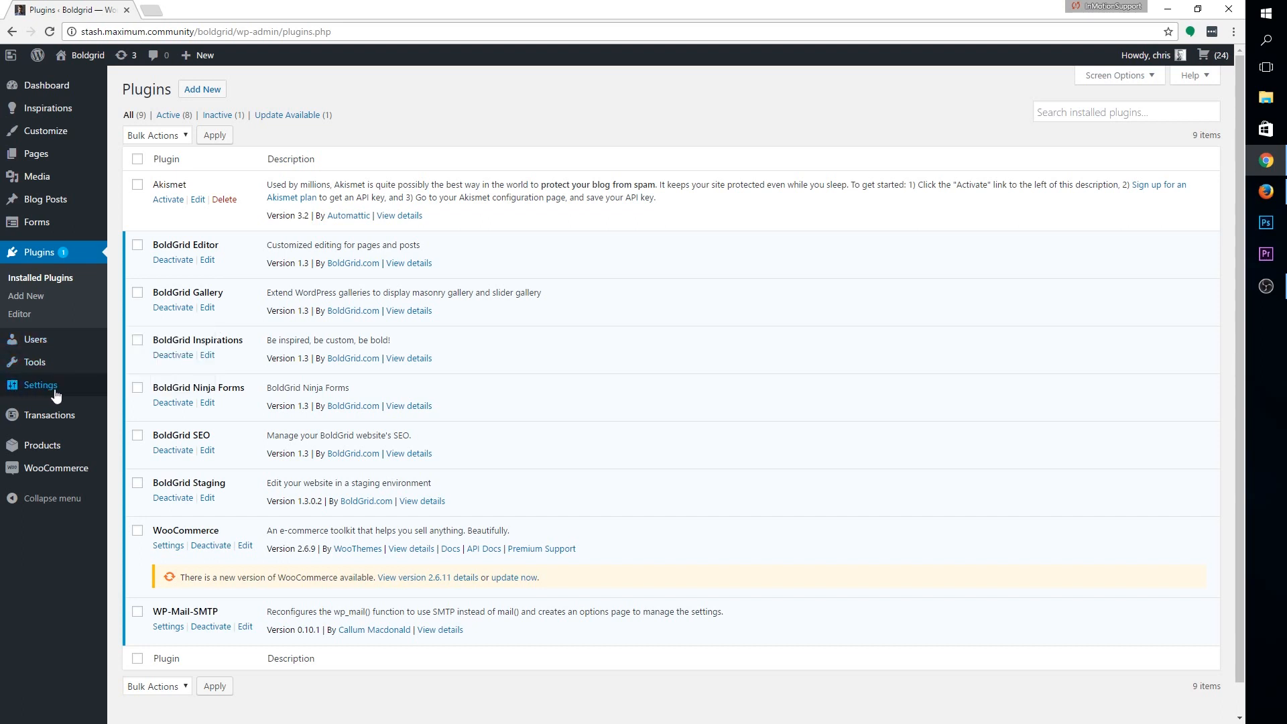
mouse_move(78, 394)
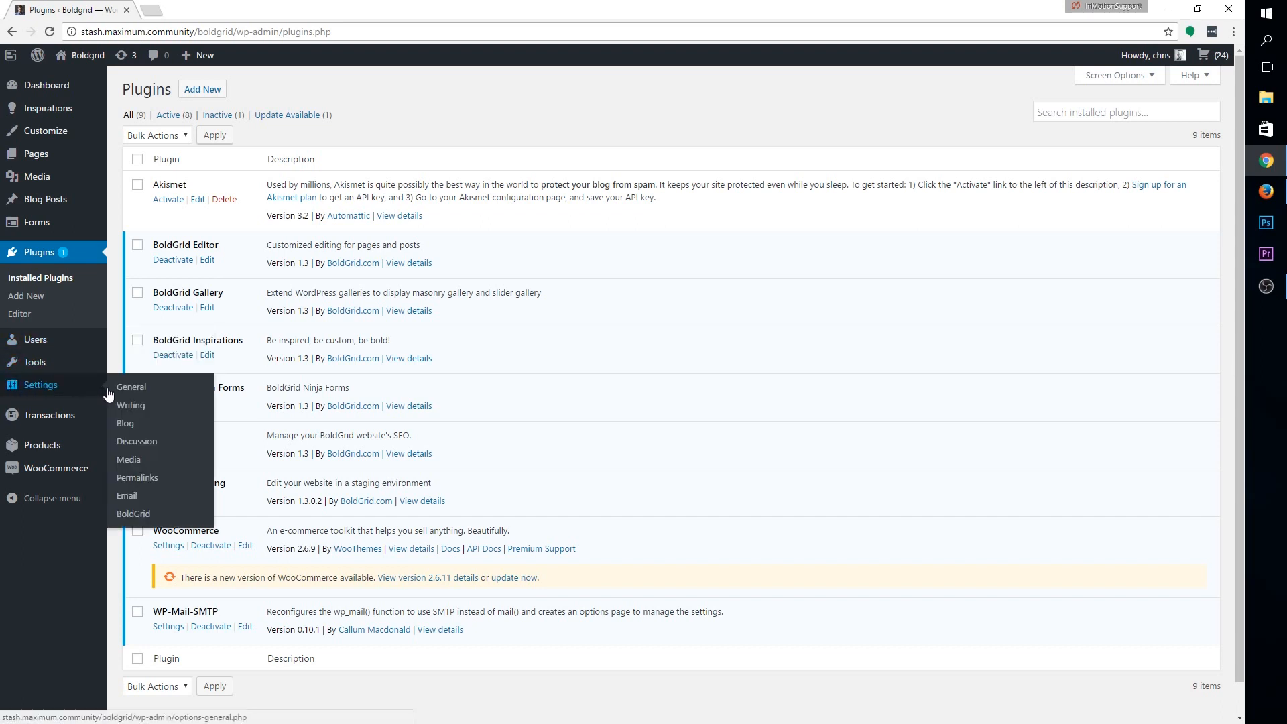
In WP Mail SMTP settings, enter the sender's From Email address and From Name
left_click(134, 498)
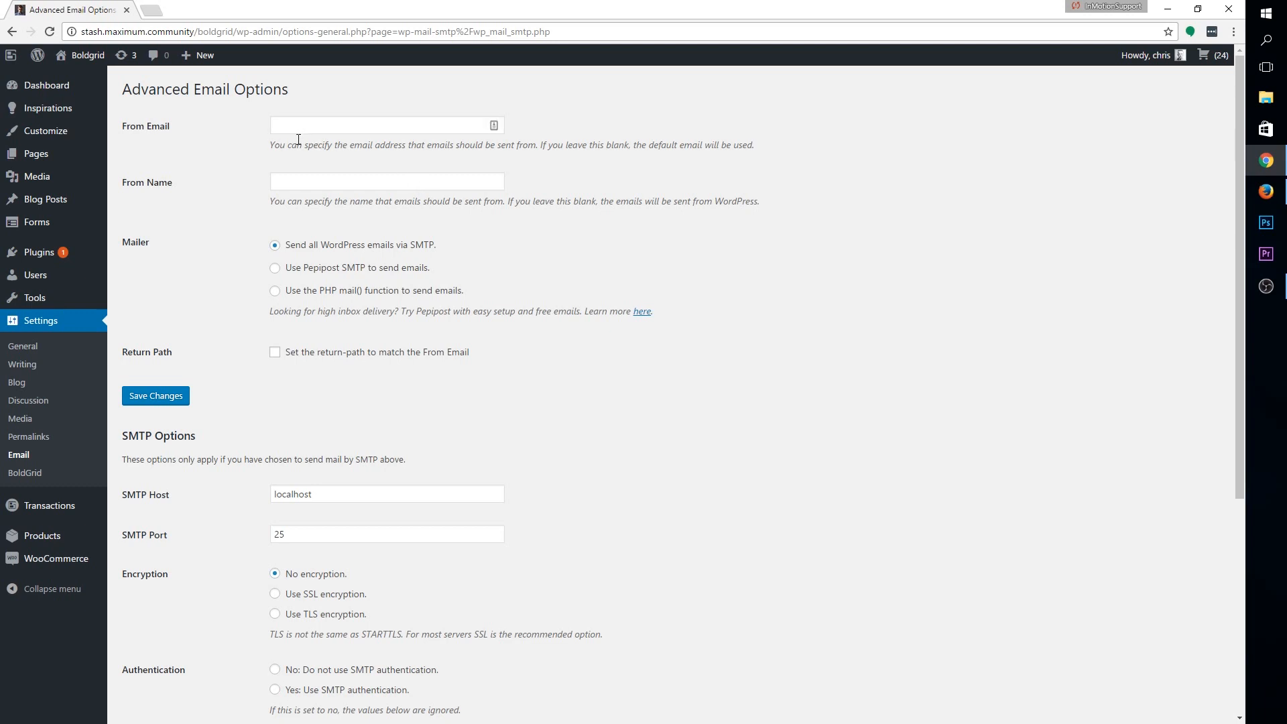
left_click(377, 125)
type("jp")
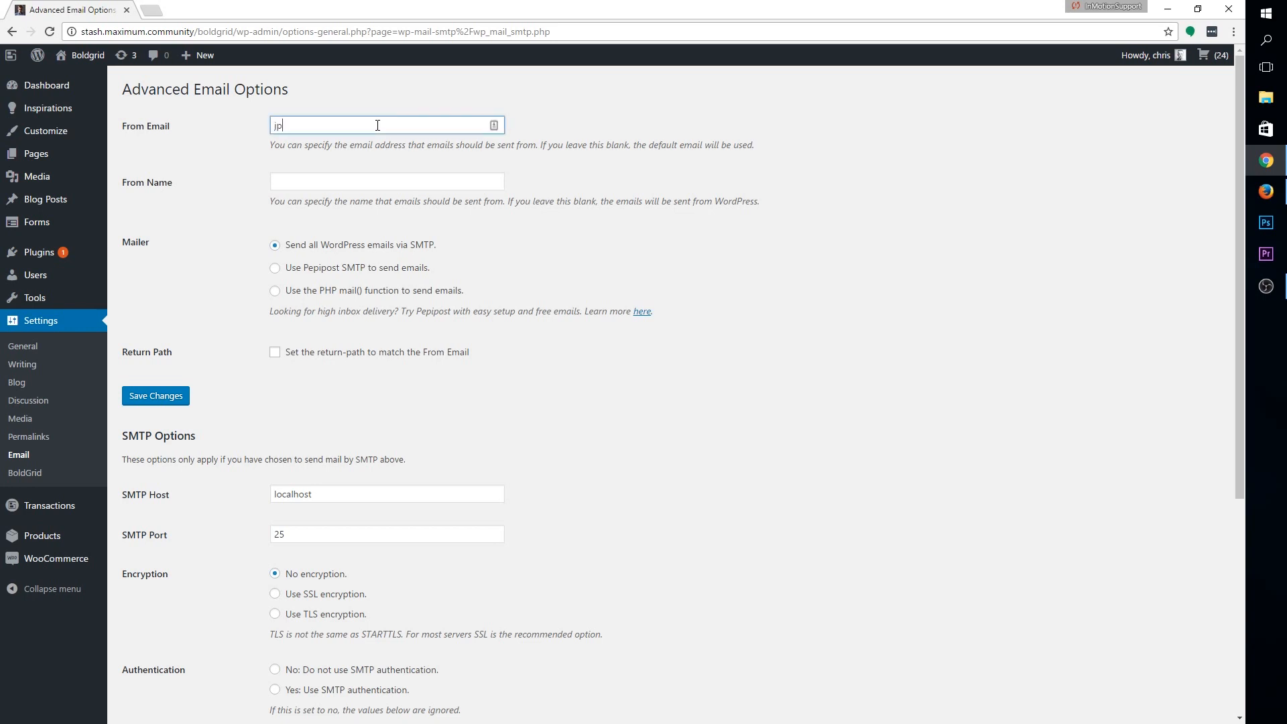
key("BackSpace")
type("oe@e")
key("alt")
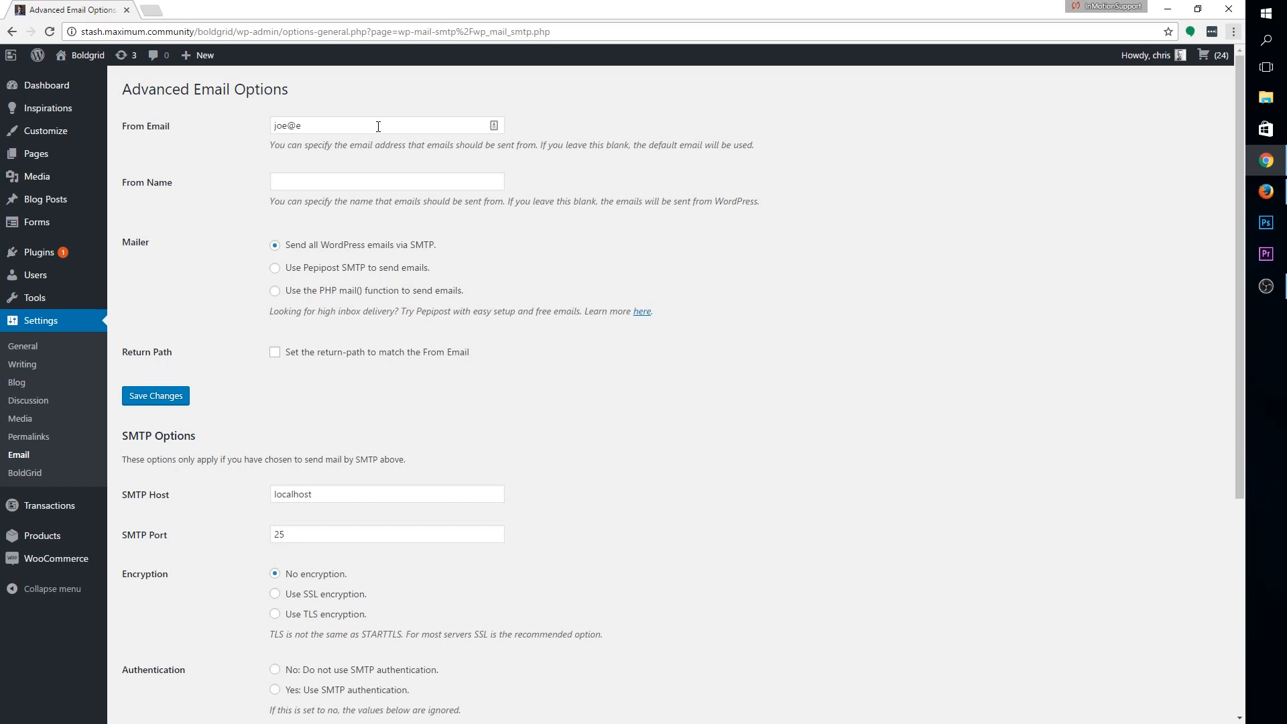
left_click(378, 126)
type("xample.com")
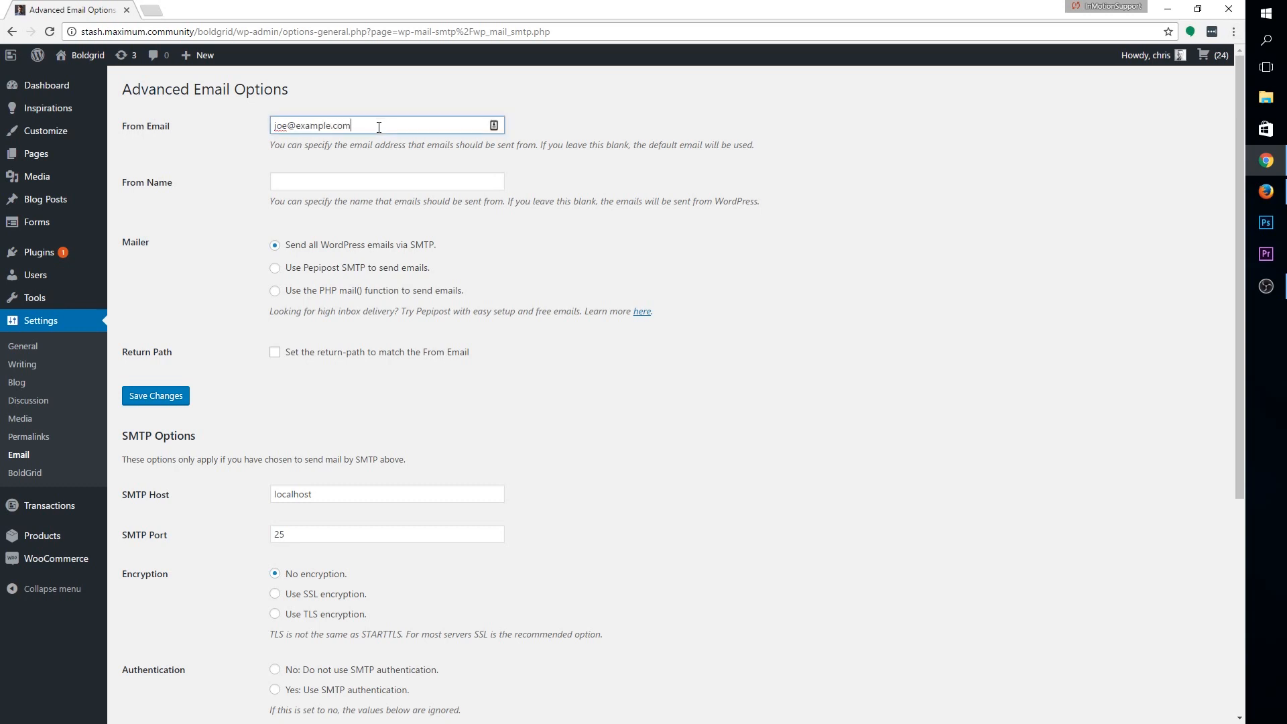
left_click(372, 178)
type("Joe Example")
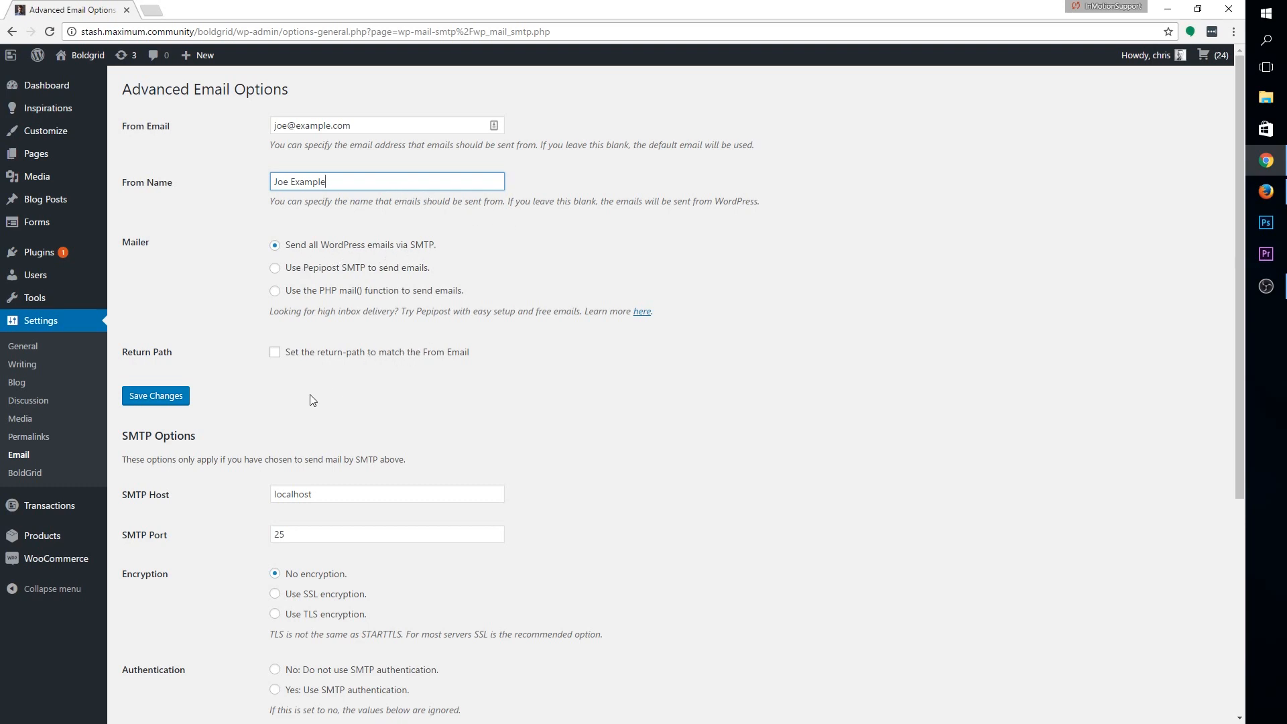
scroll(311, 401, "down", 2)
Set SMTP host to example.com, port 465, SSL encryption, and enable SMTP authentication
scroll(469, 302, "down", 1)
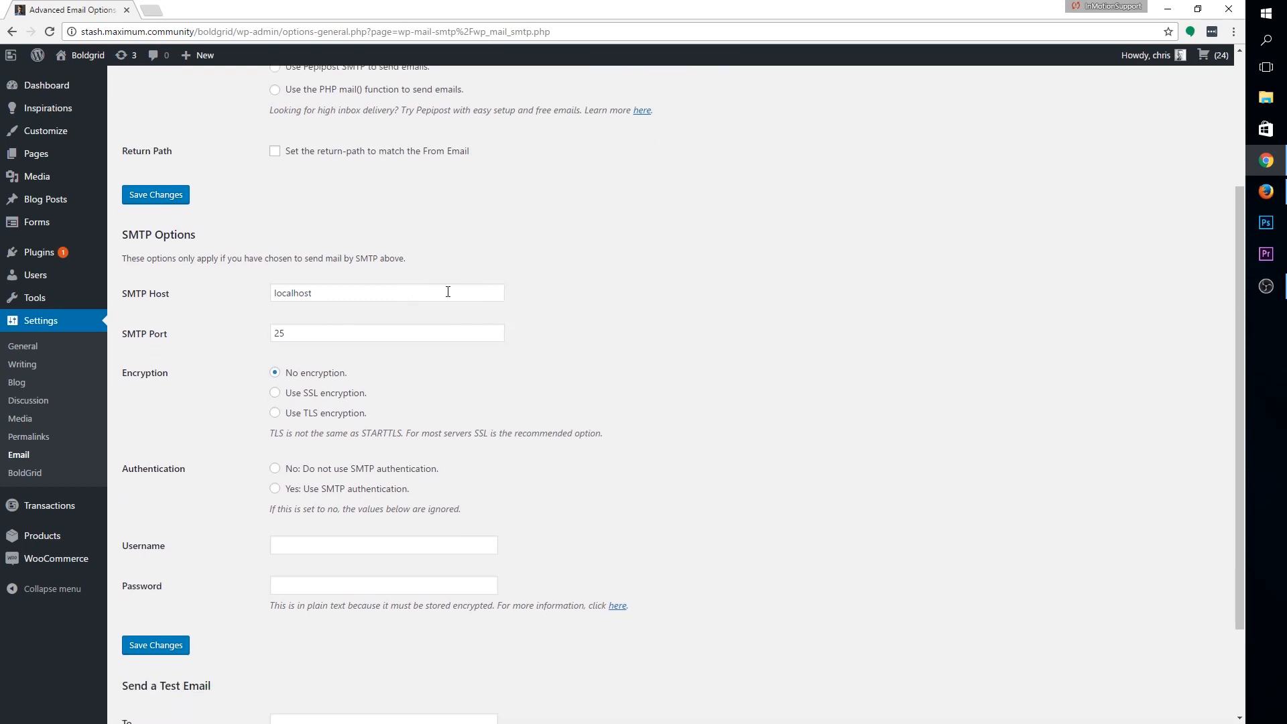
double_click(447, 291)
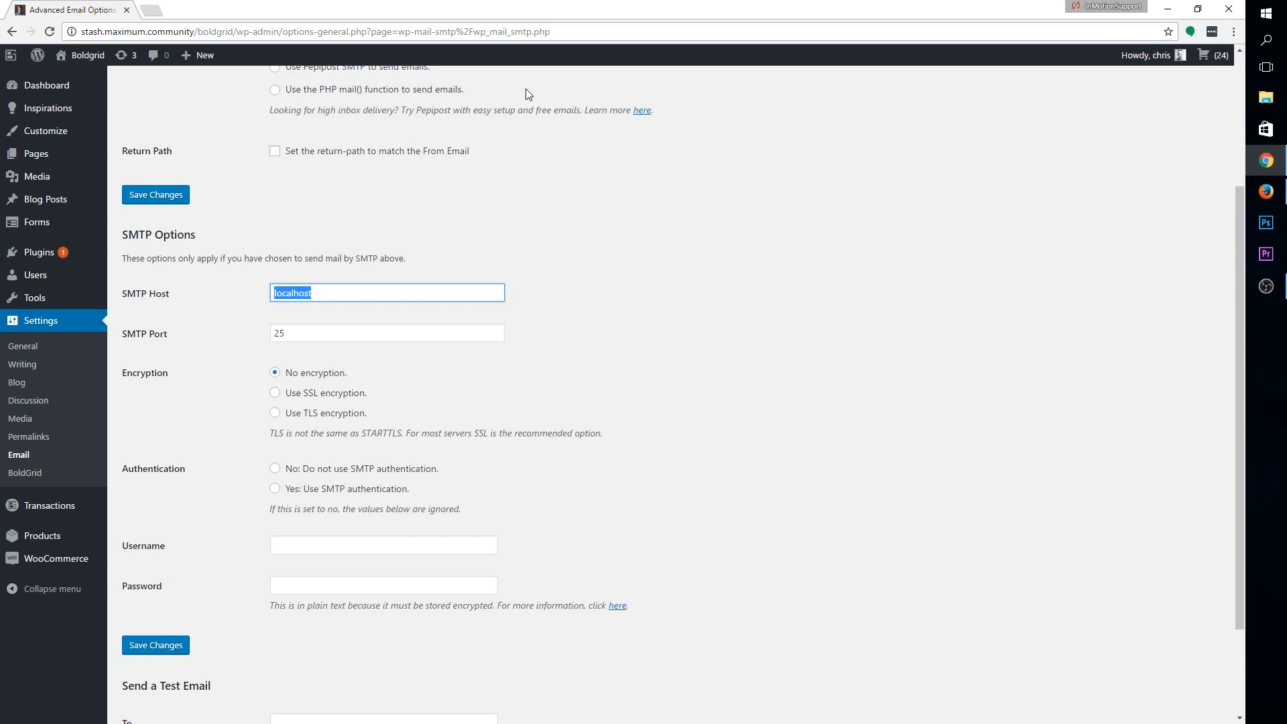
type("example.com")
key("Tab")
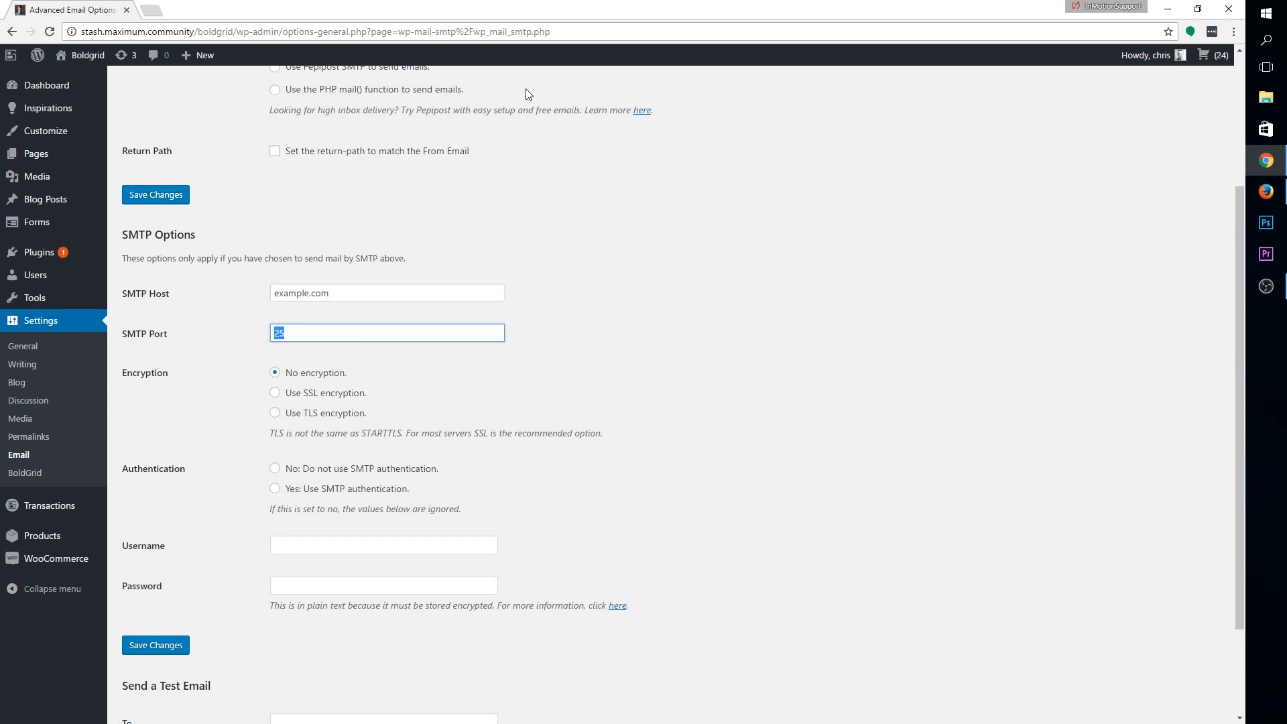
type("465")
left_click(285, 392)
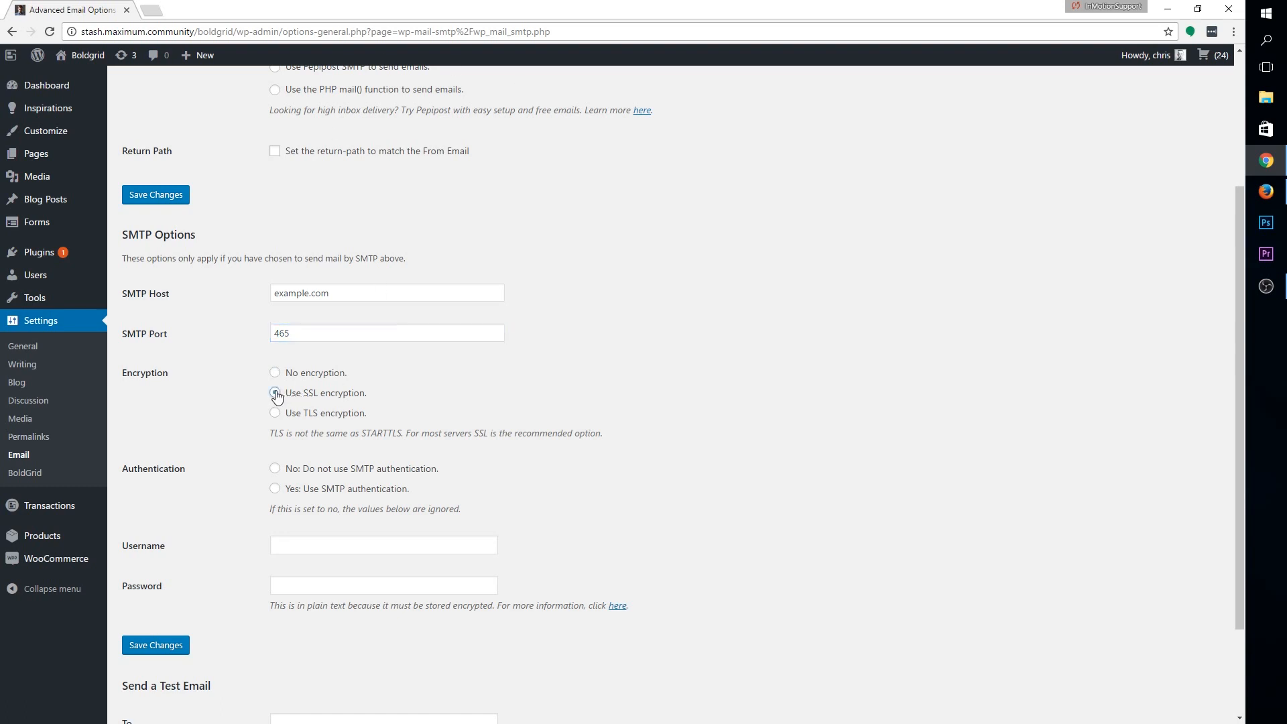
scroll(502, 377, "down", 1)
scroll(503, 378, "down", 1)
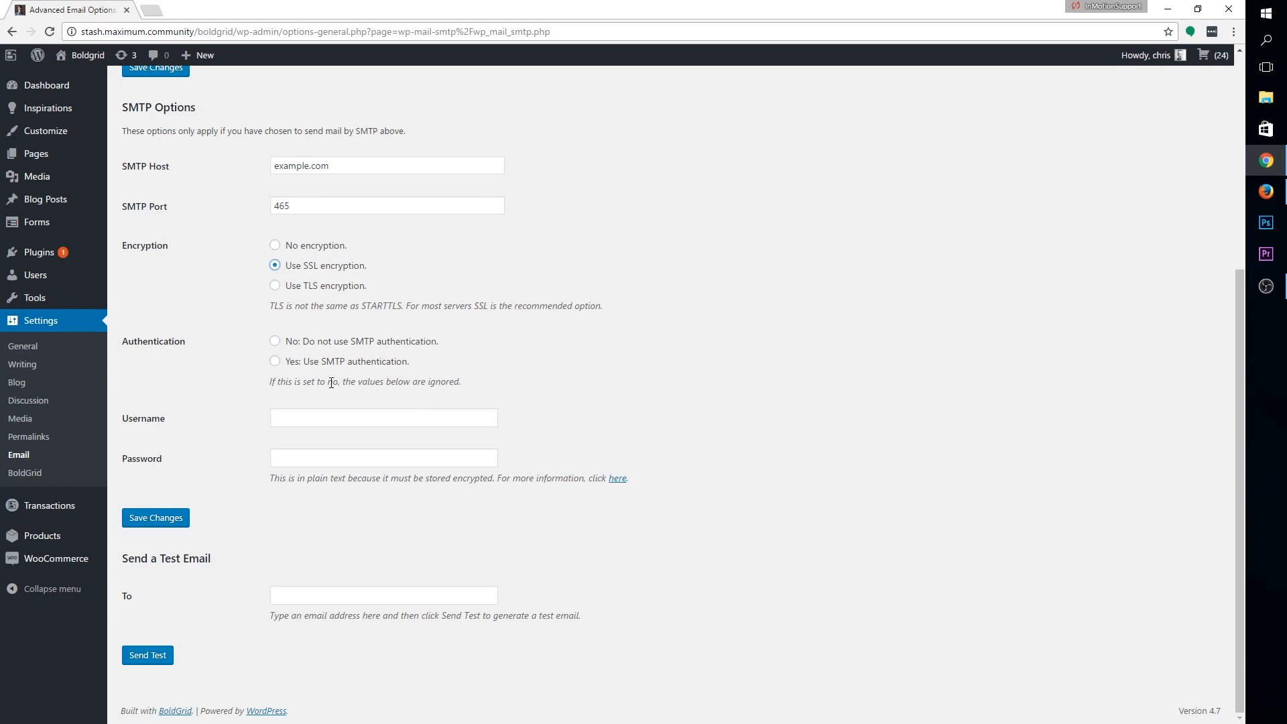
left_click(275, 362)
Enter the SMTP account username and password, then save the email settings
left_click(327, 412)
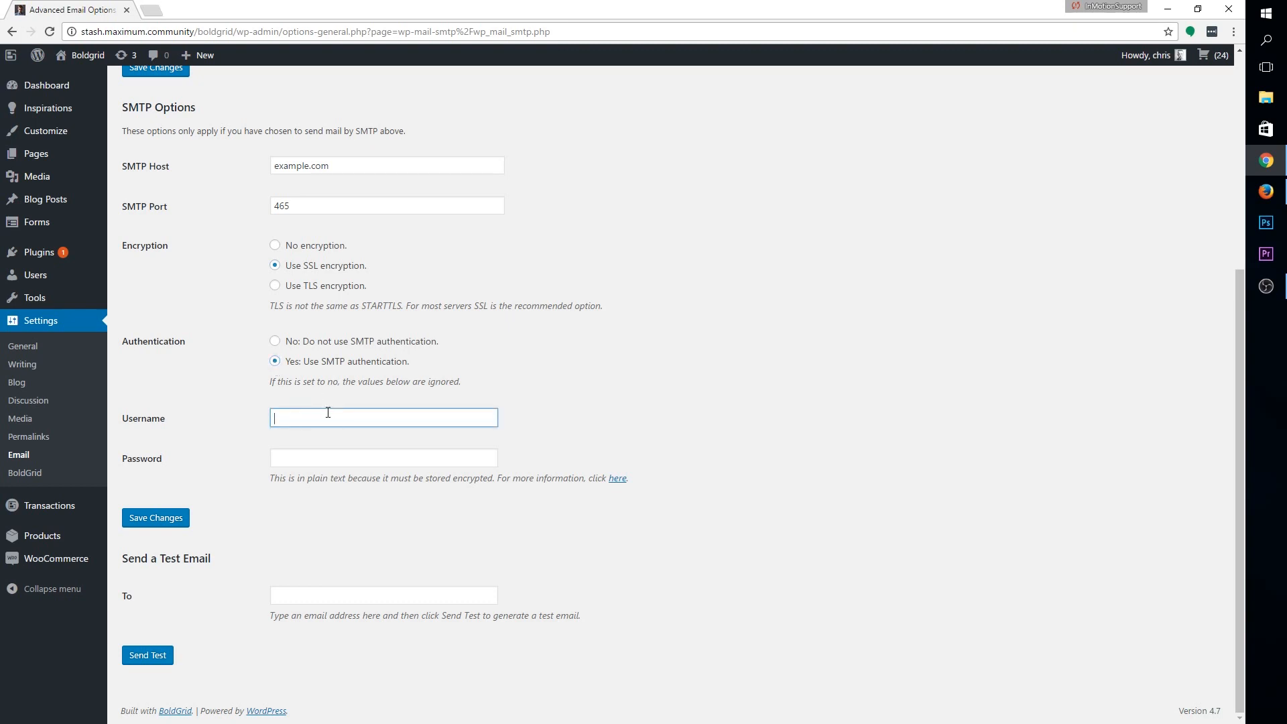
type("joe@example.com")
key("Tab")
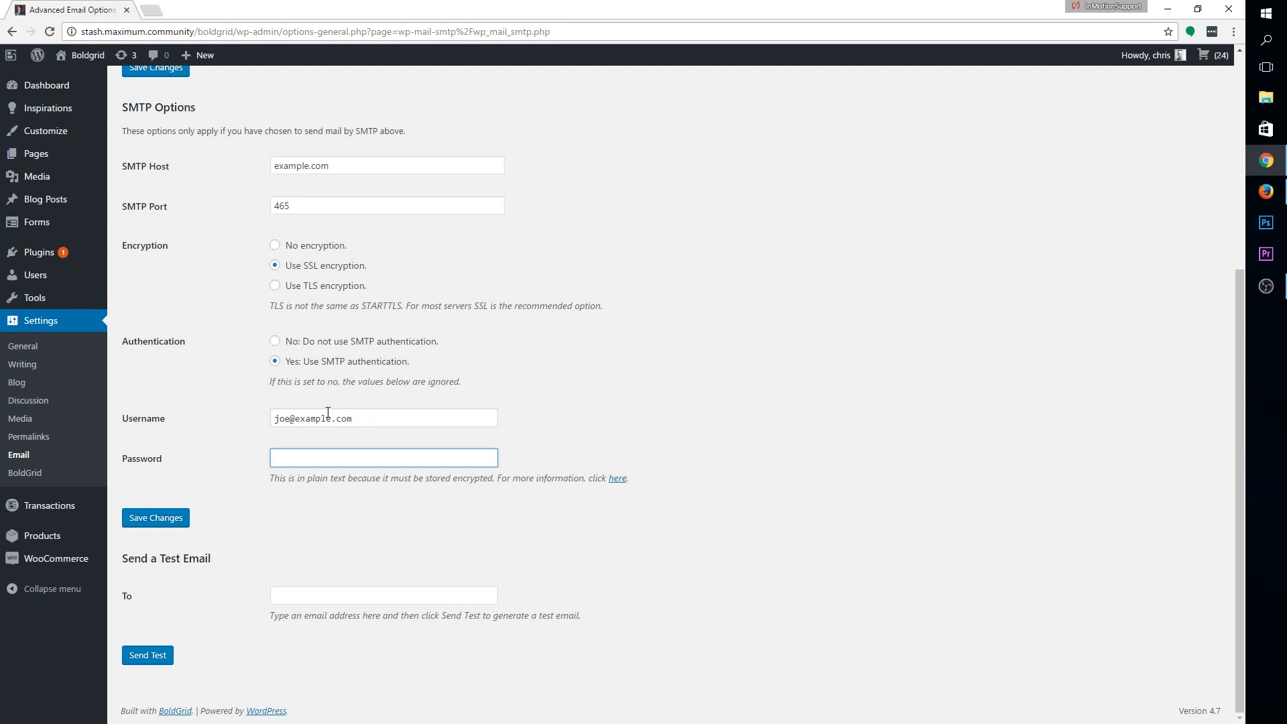
type("jo")
key("BackSpace")
key("BackSpace")
type("password123")
left_click(173, 522)
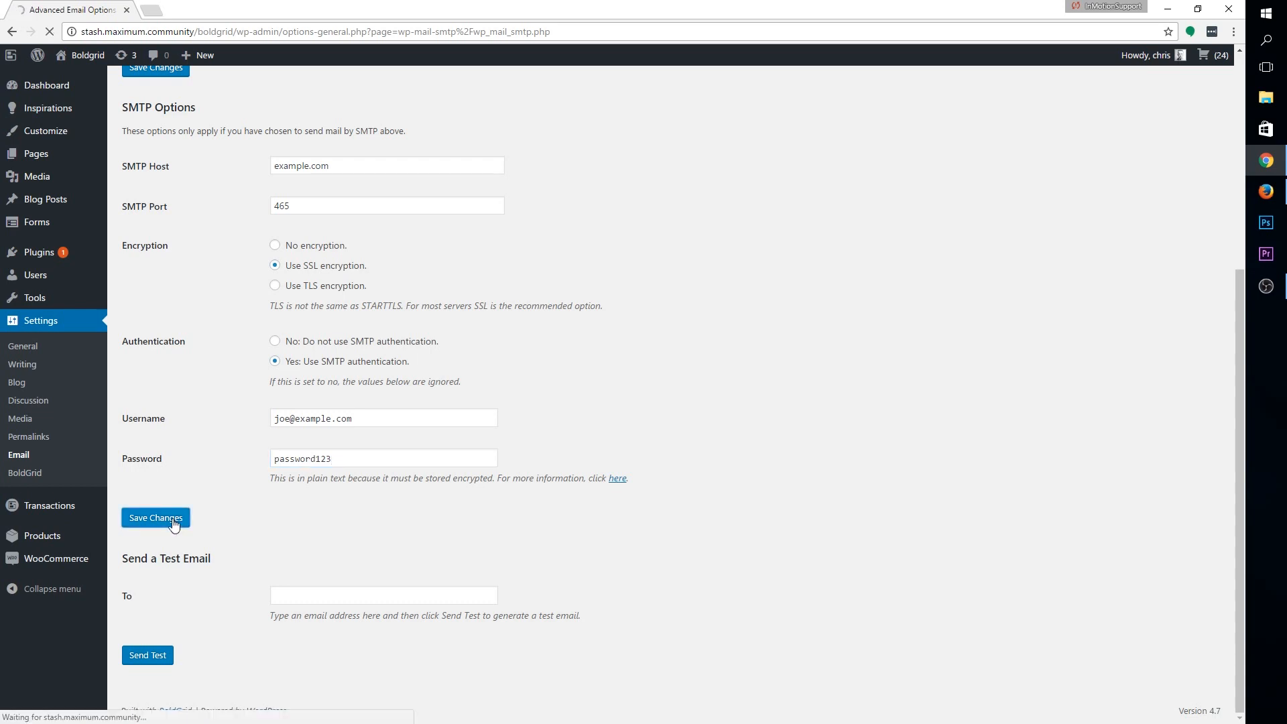
scroll(581, 622, "down", 6)
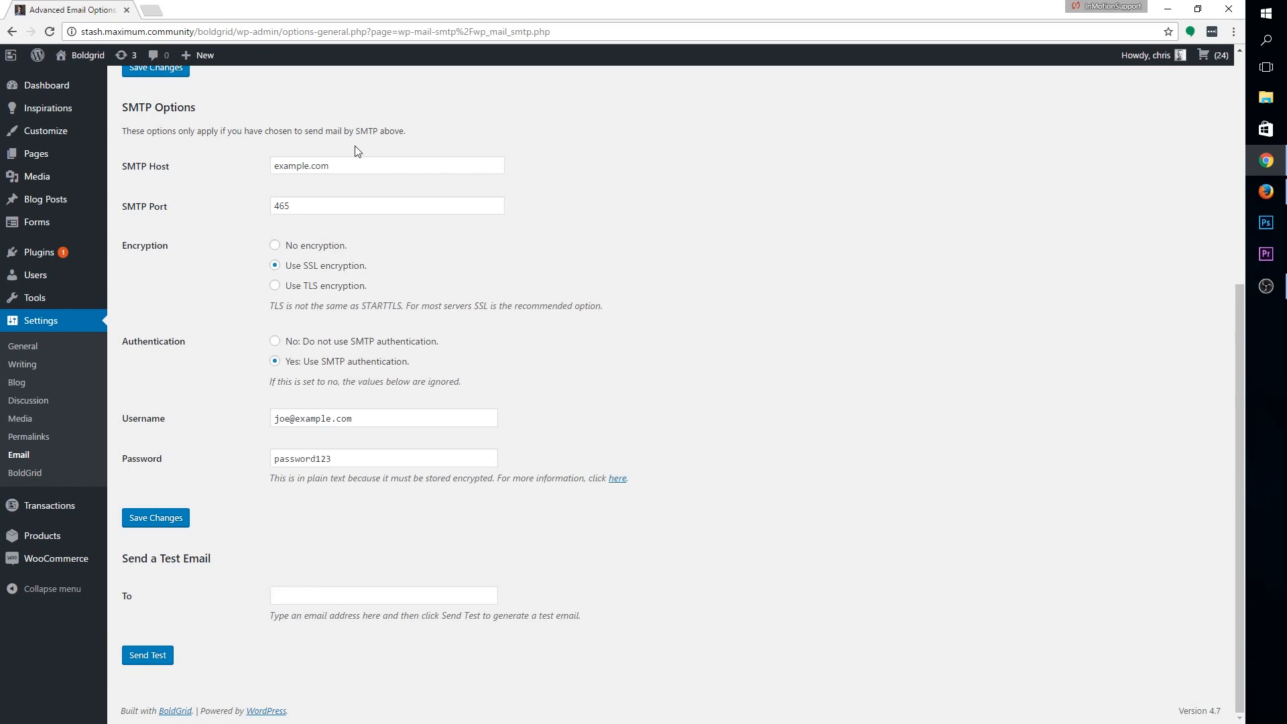
Visit the live site from the admin bar and go to its Suggestions page
left_click(72, 71)
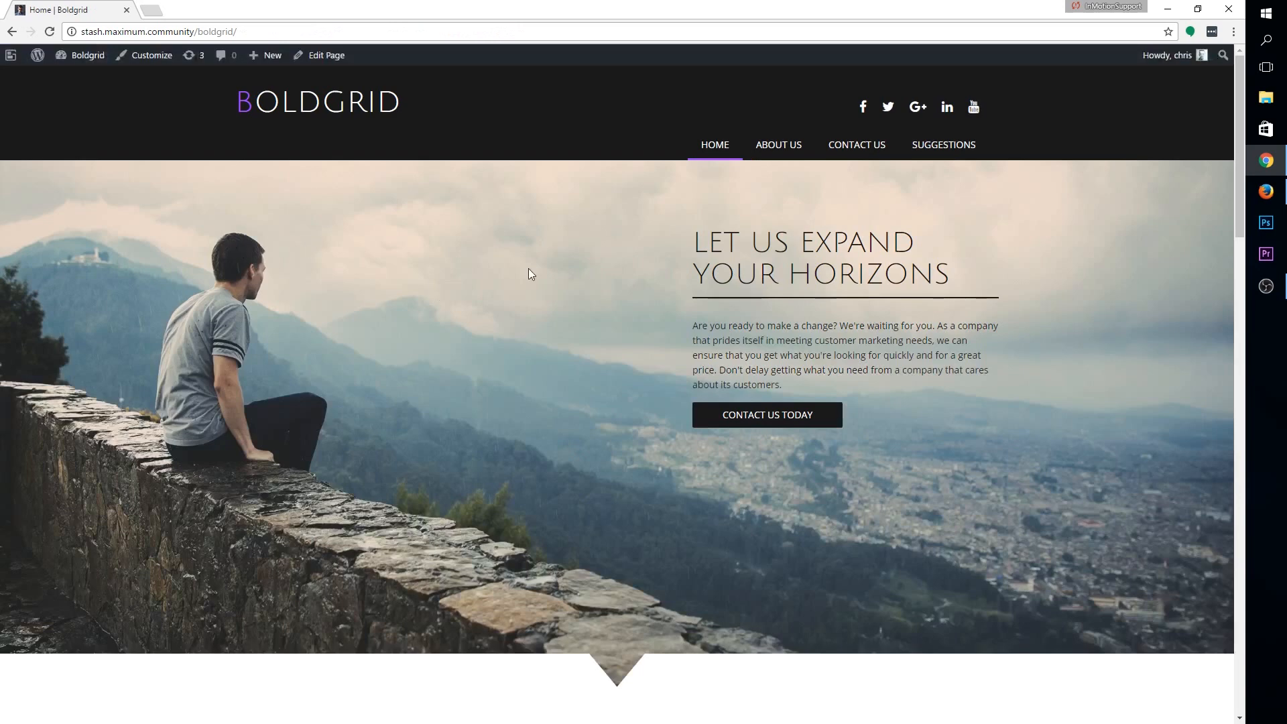
left_click(942, 157)
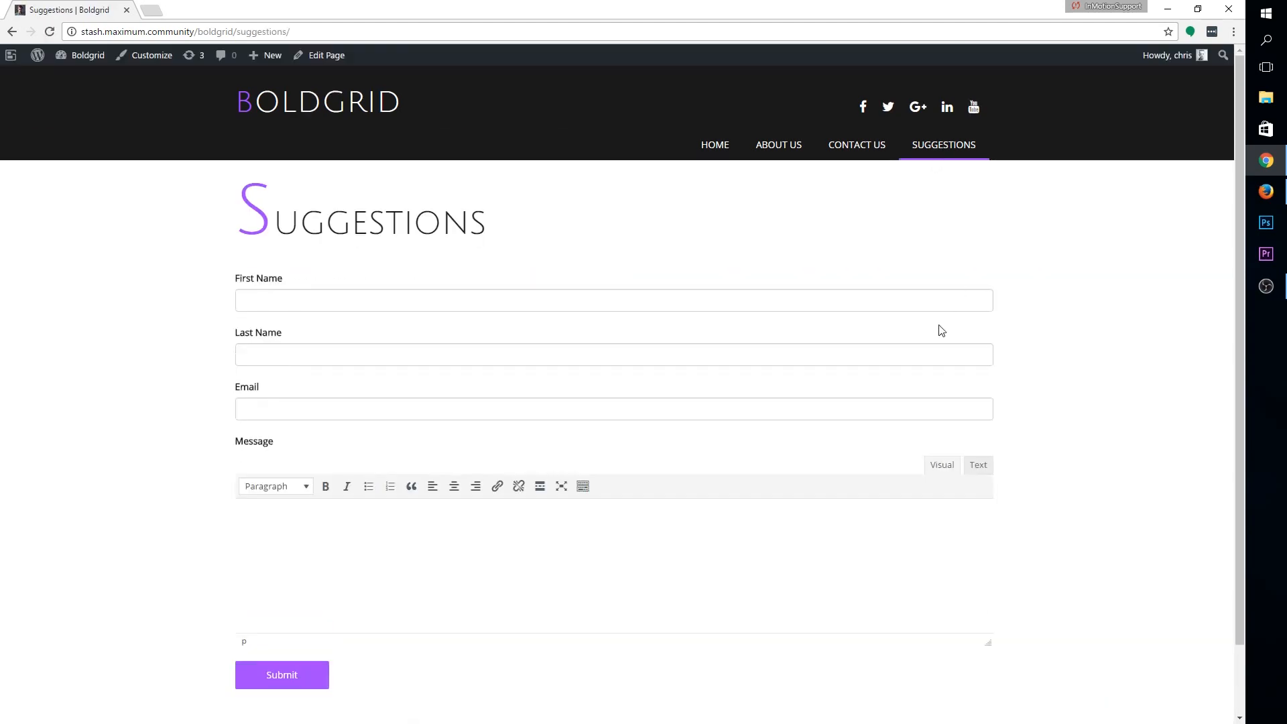
Enter a test visitor's first name, last name and e-mail, plus a message saying the site looks great
left_click(331, 301)
type("Bold")
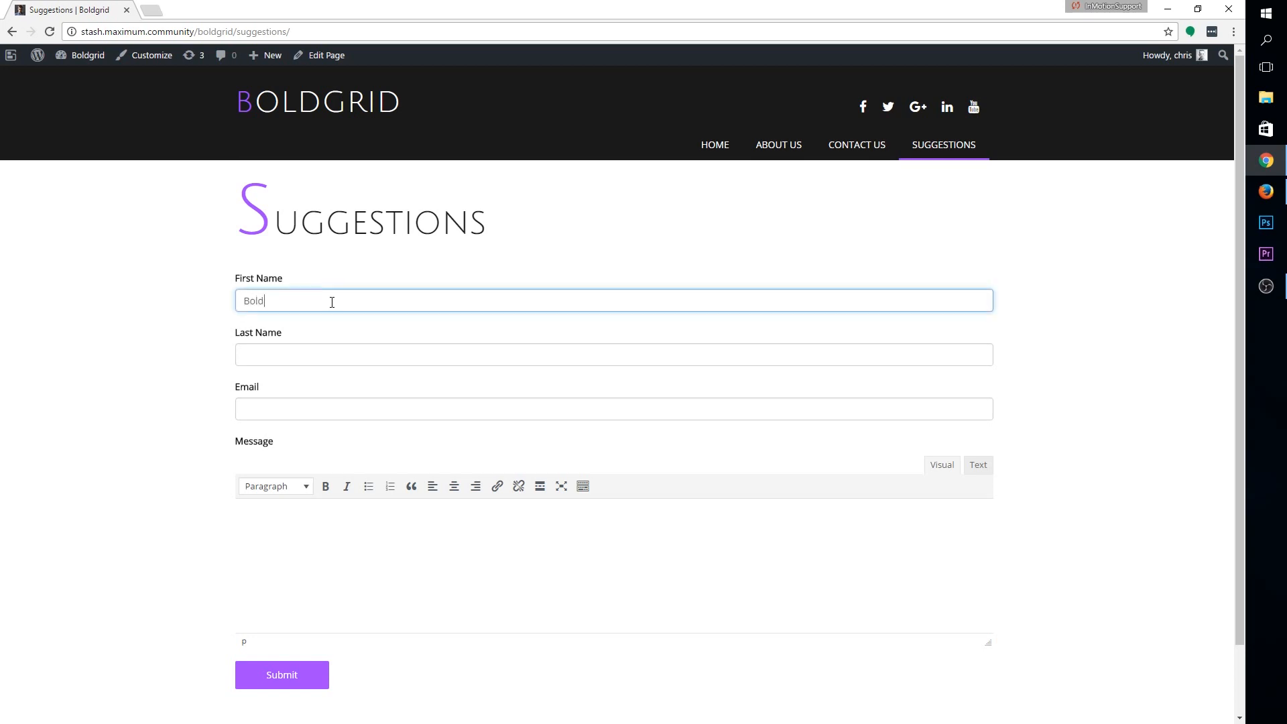
type("grid Betty")
key("Tab")
type("Simms")
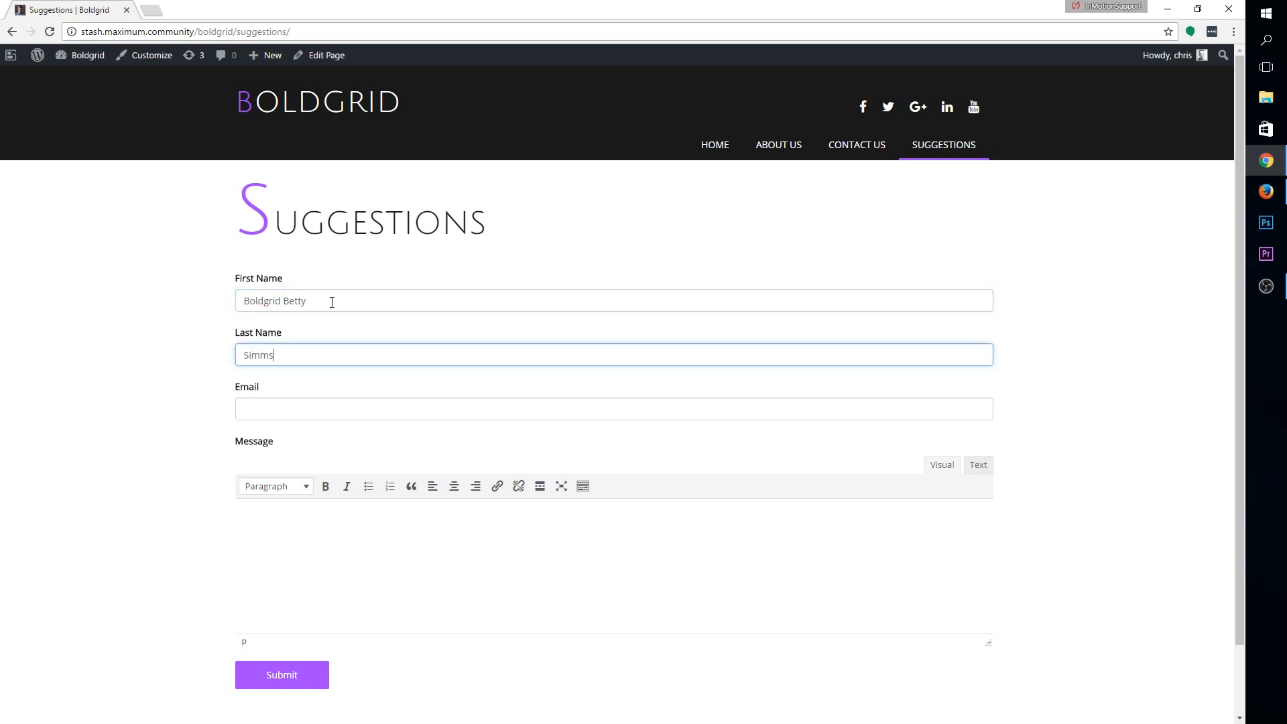
key("Tab")
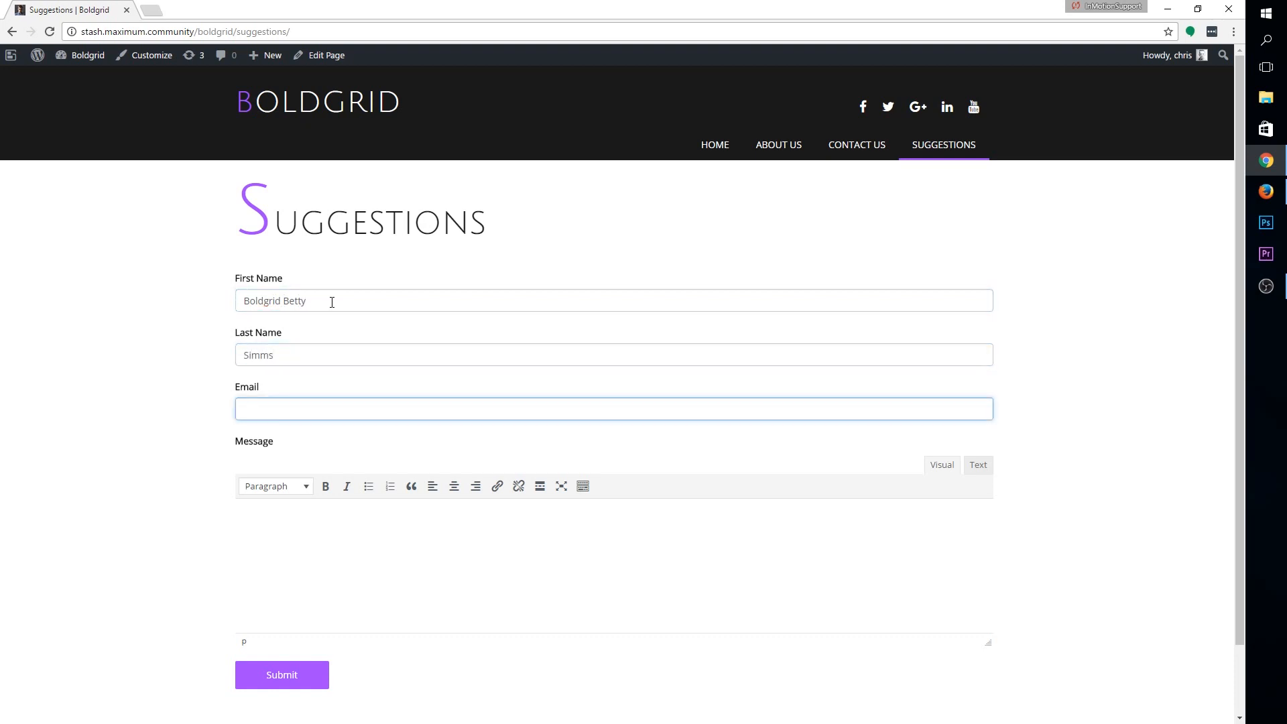
type("boldgridbetty@example.com")
key("Tab")
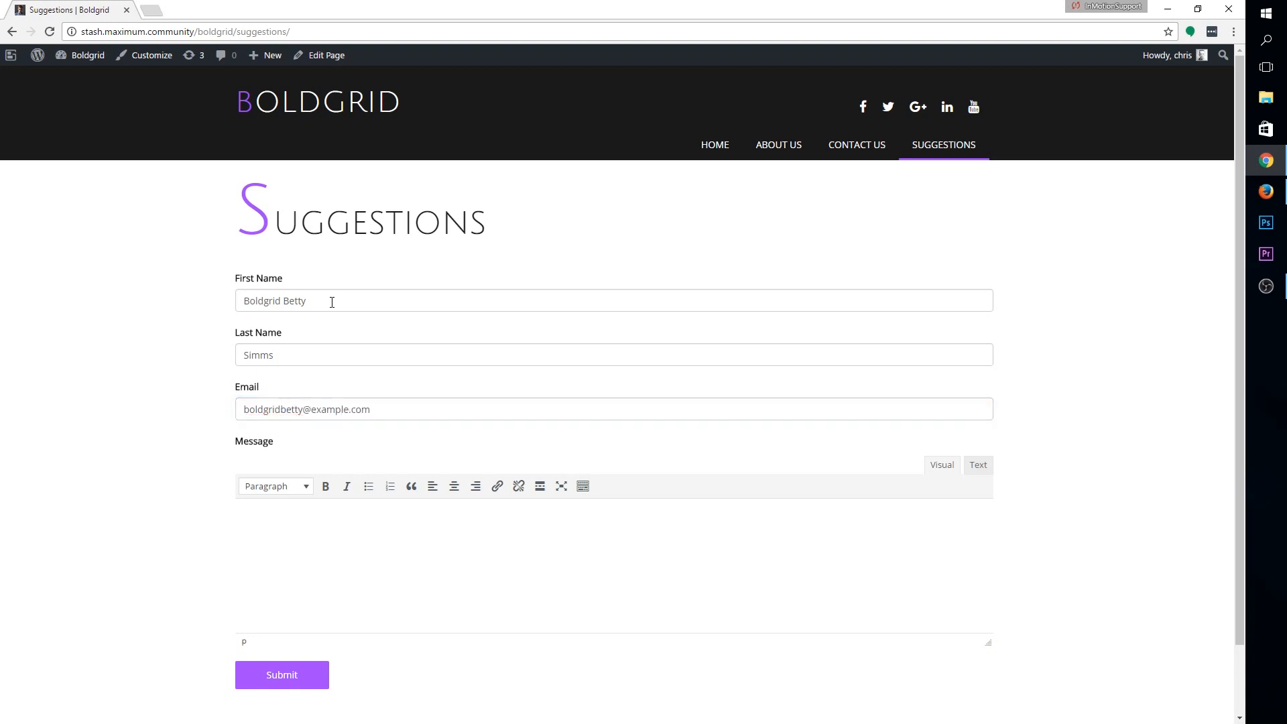
type("Hey Joe! ")
type("I think the site looks gre")
type("at.")
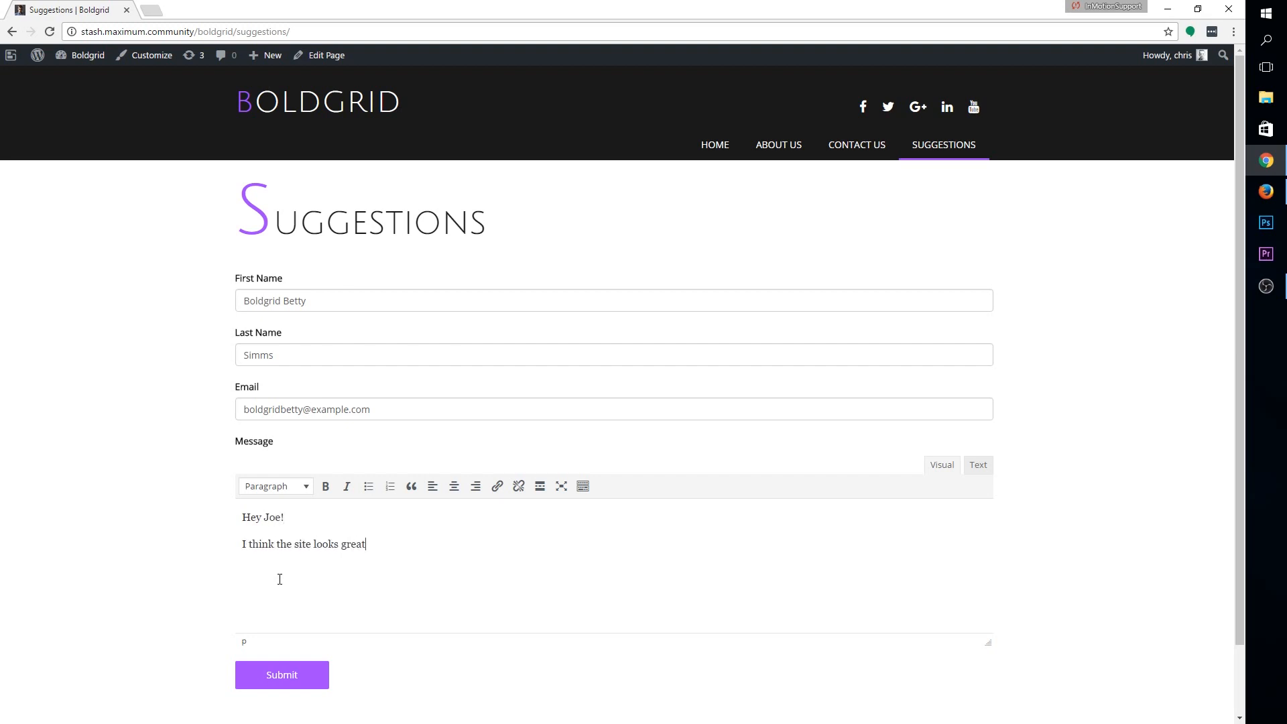